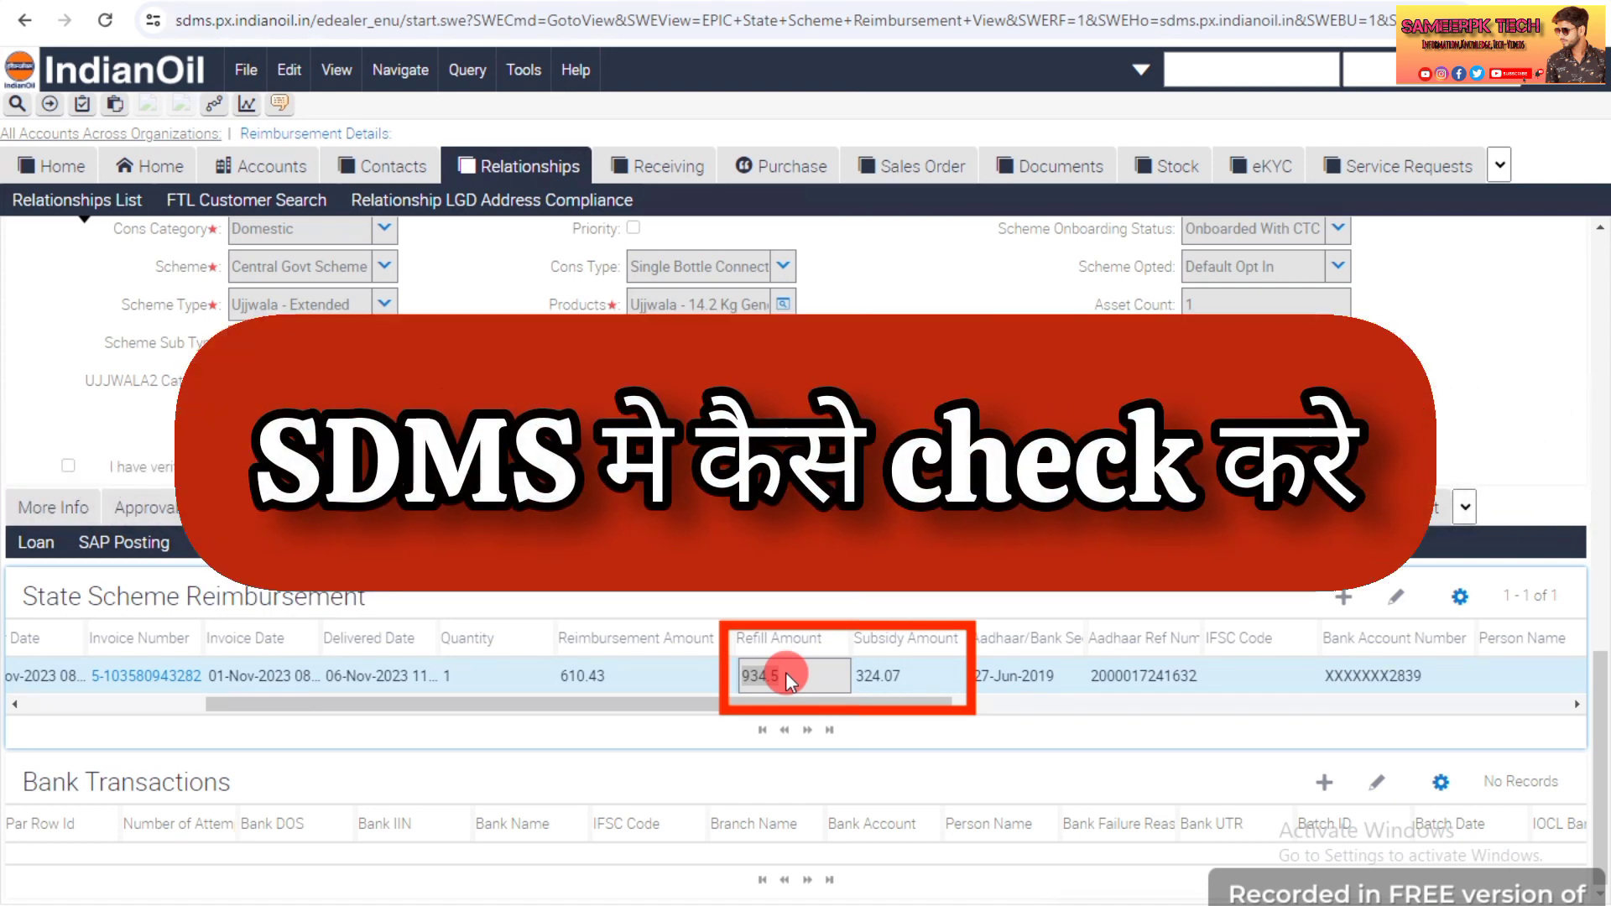
Select the refill amount 934.5 and subsidy amount 324.07 values.
double_click(792, 673)
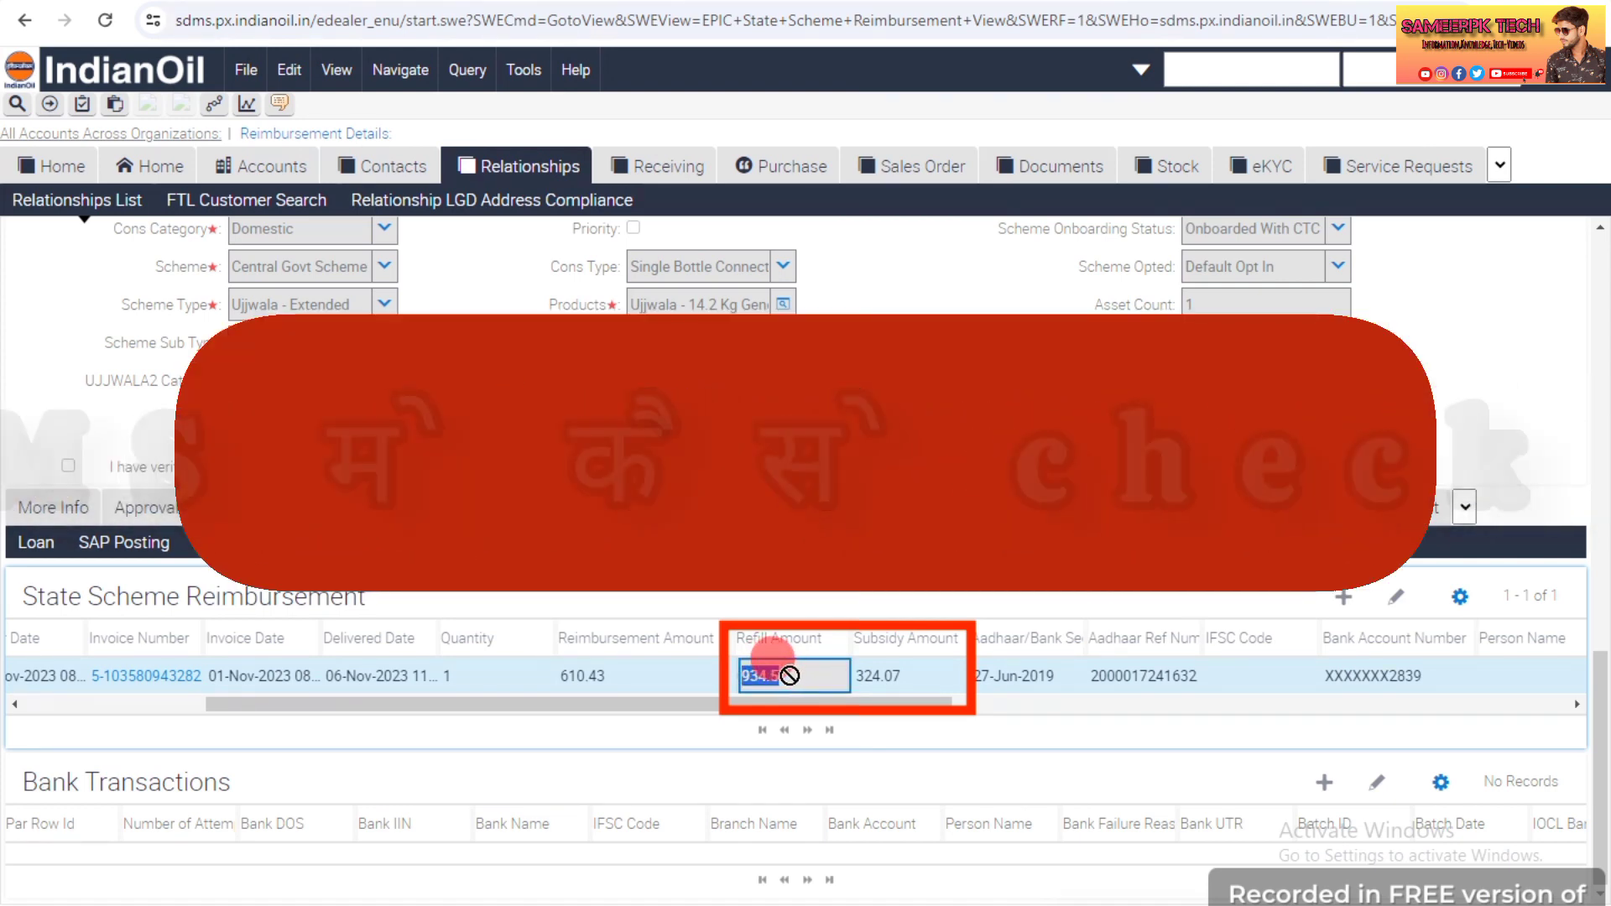
click(908, 672)
double_click(854, 677)
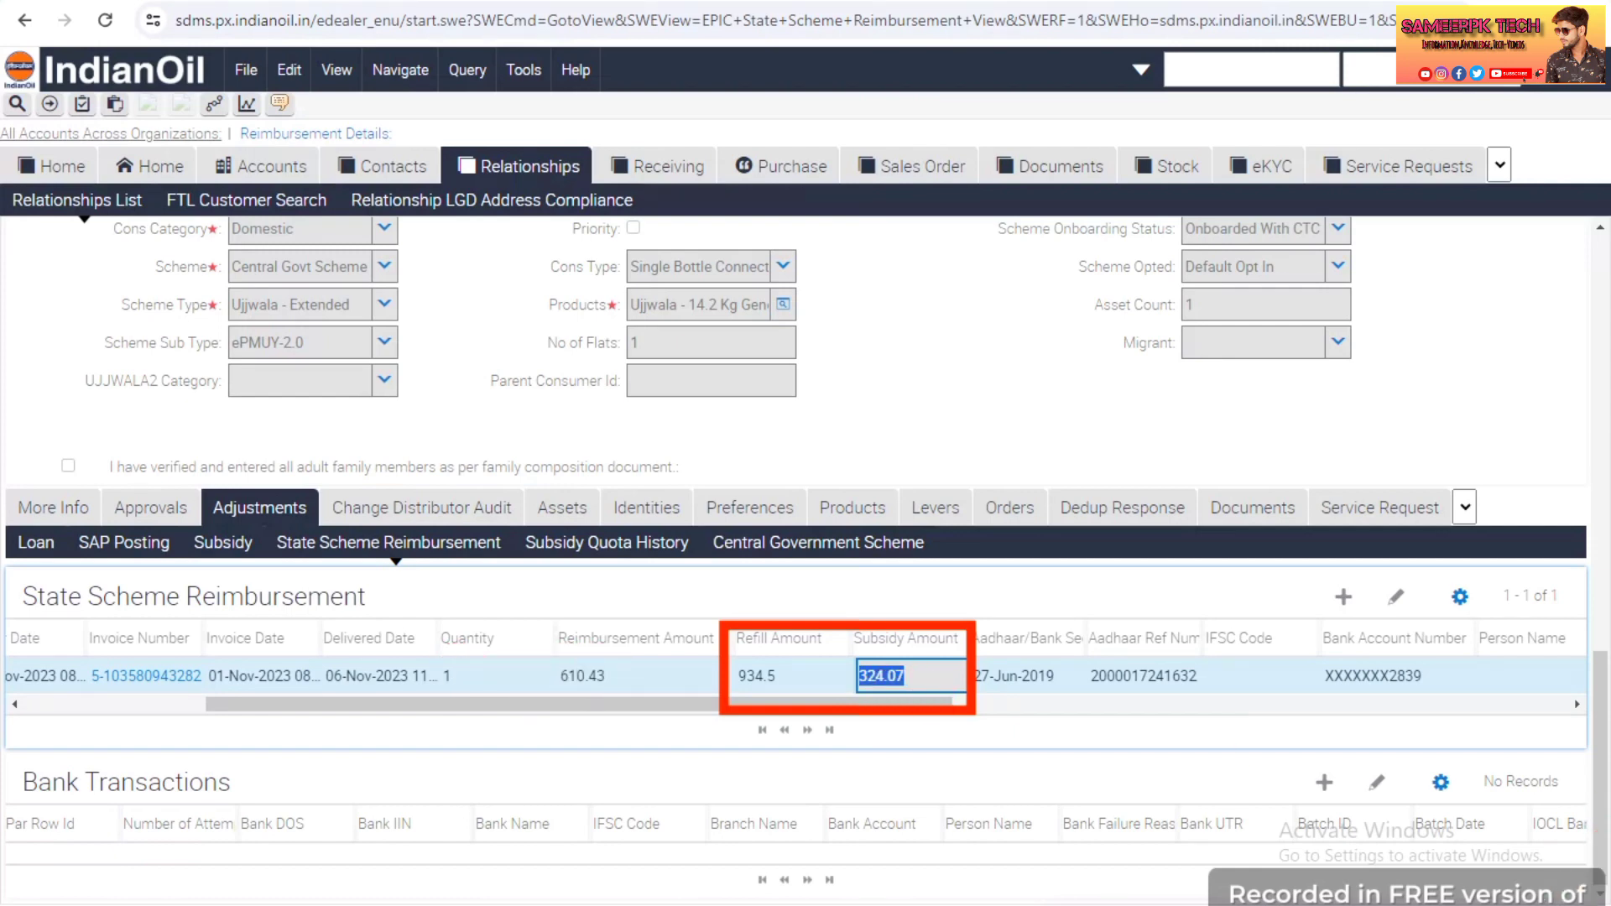
Return to the All Relationships list with a blank new search query.
key(ctrl+alt+d)
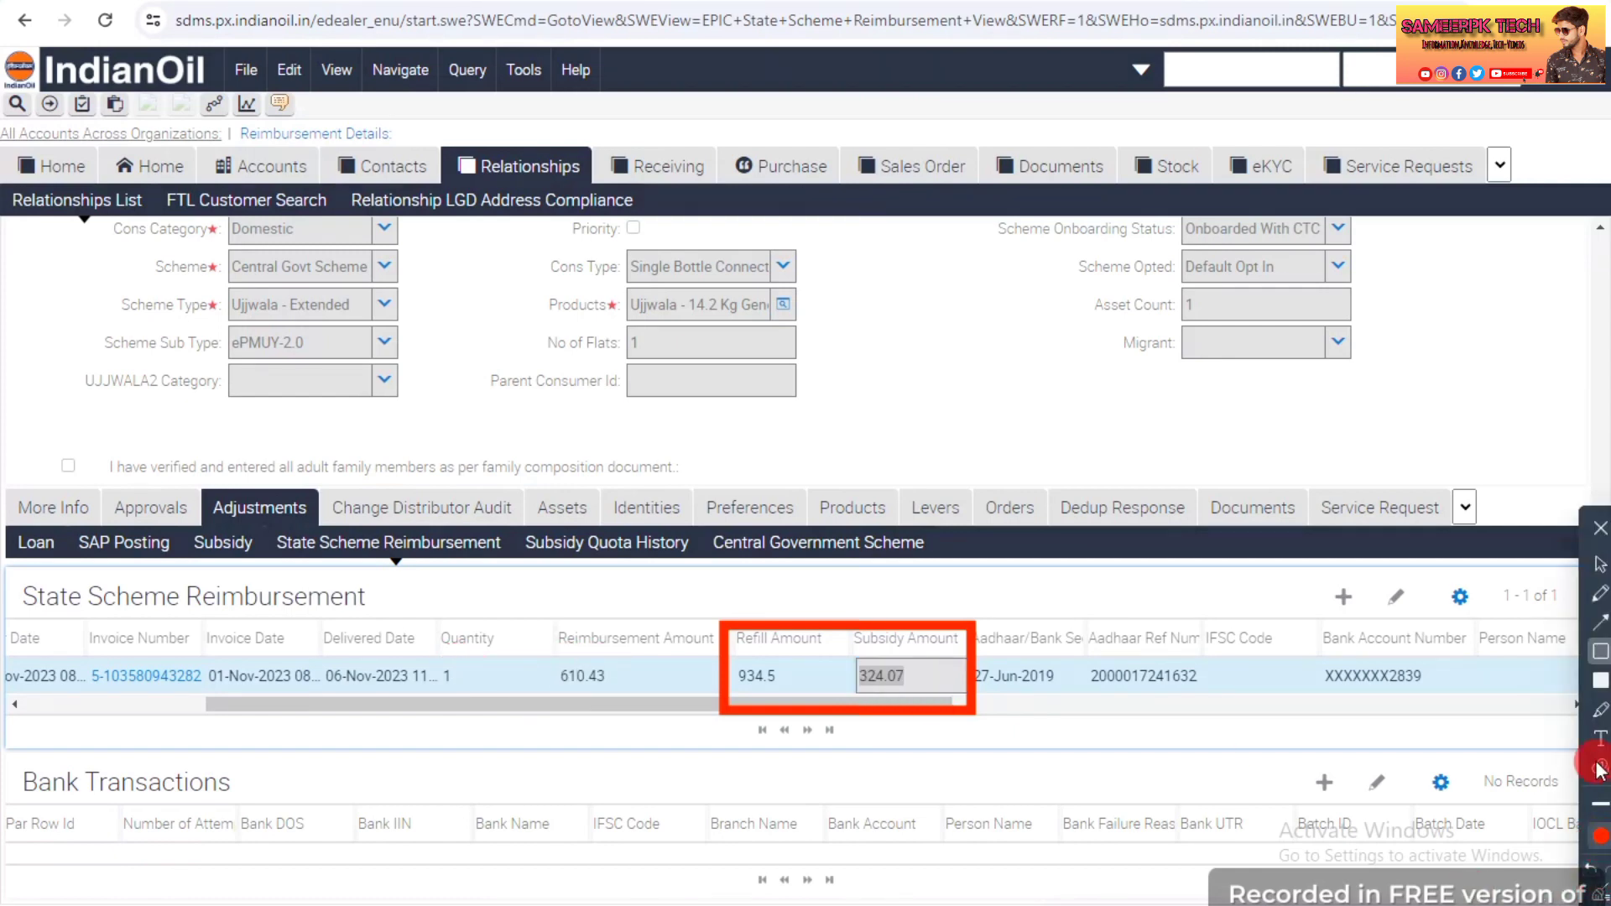
click(1600, 527)
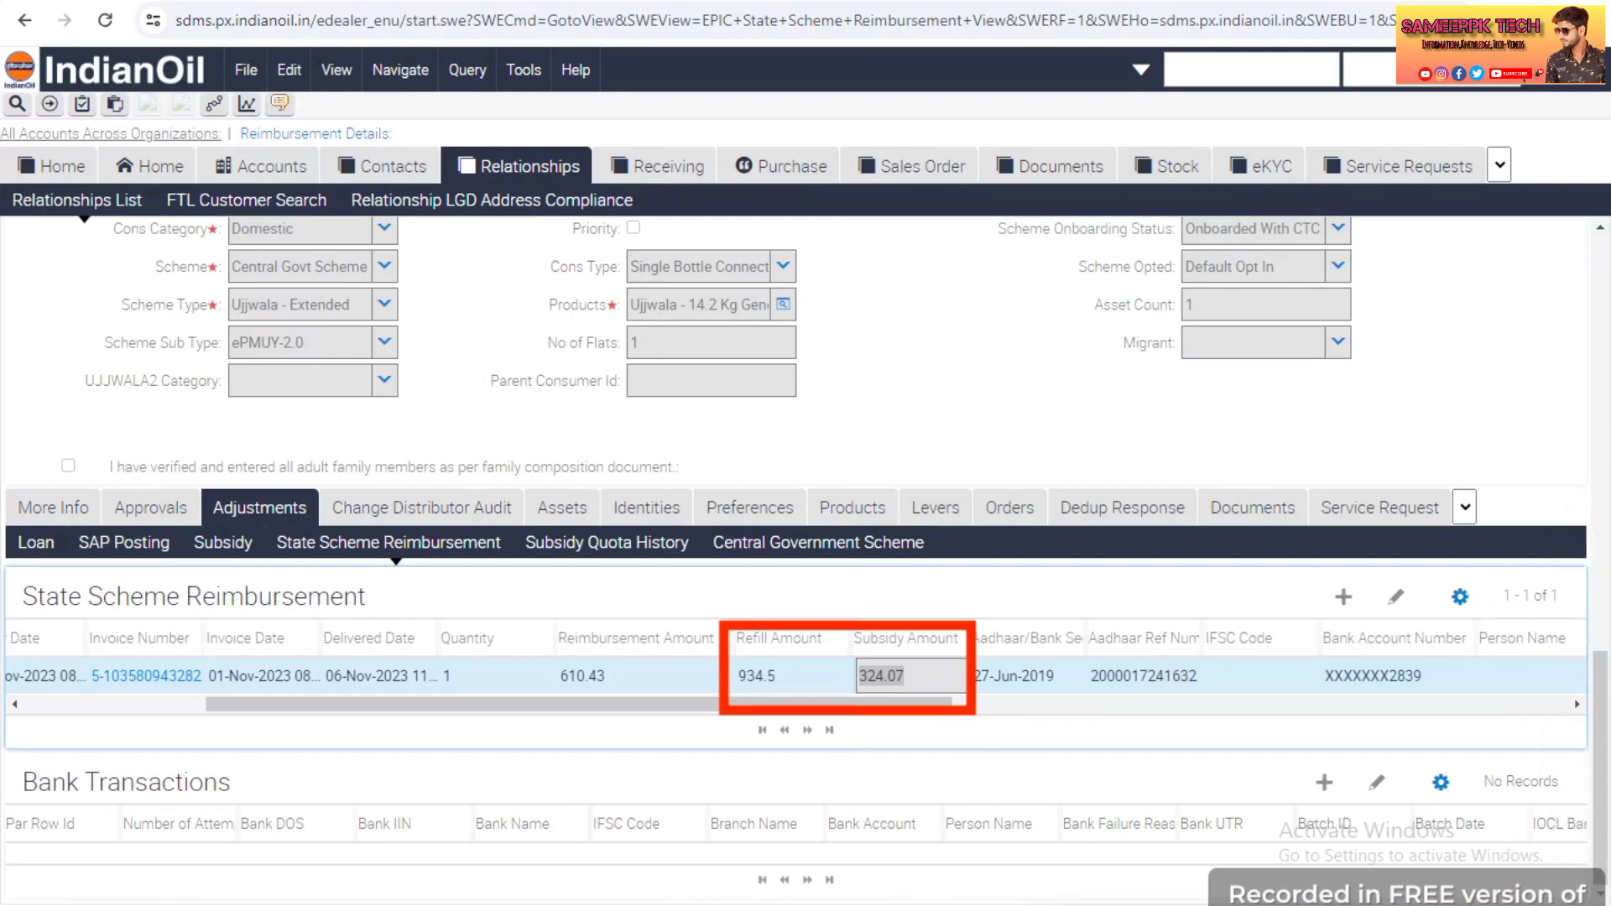
key(ctrl+alt+d)
click(1593, 865)
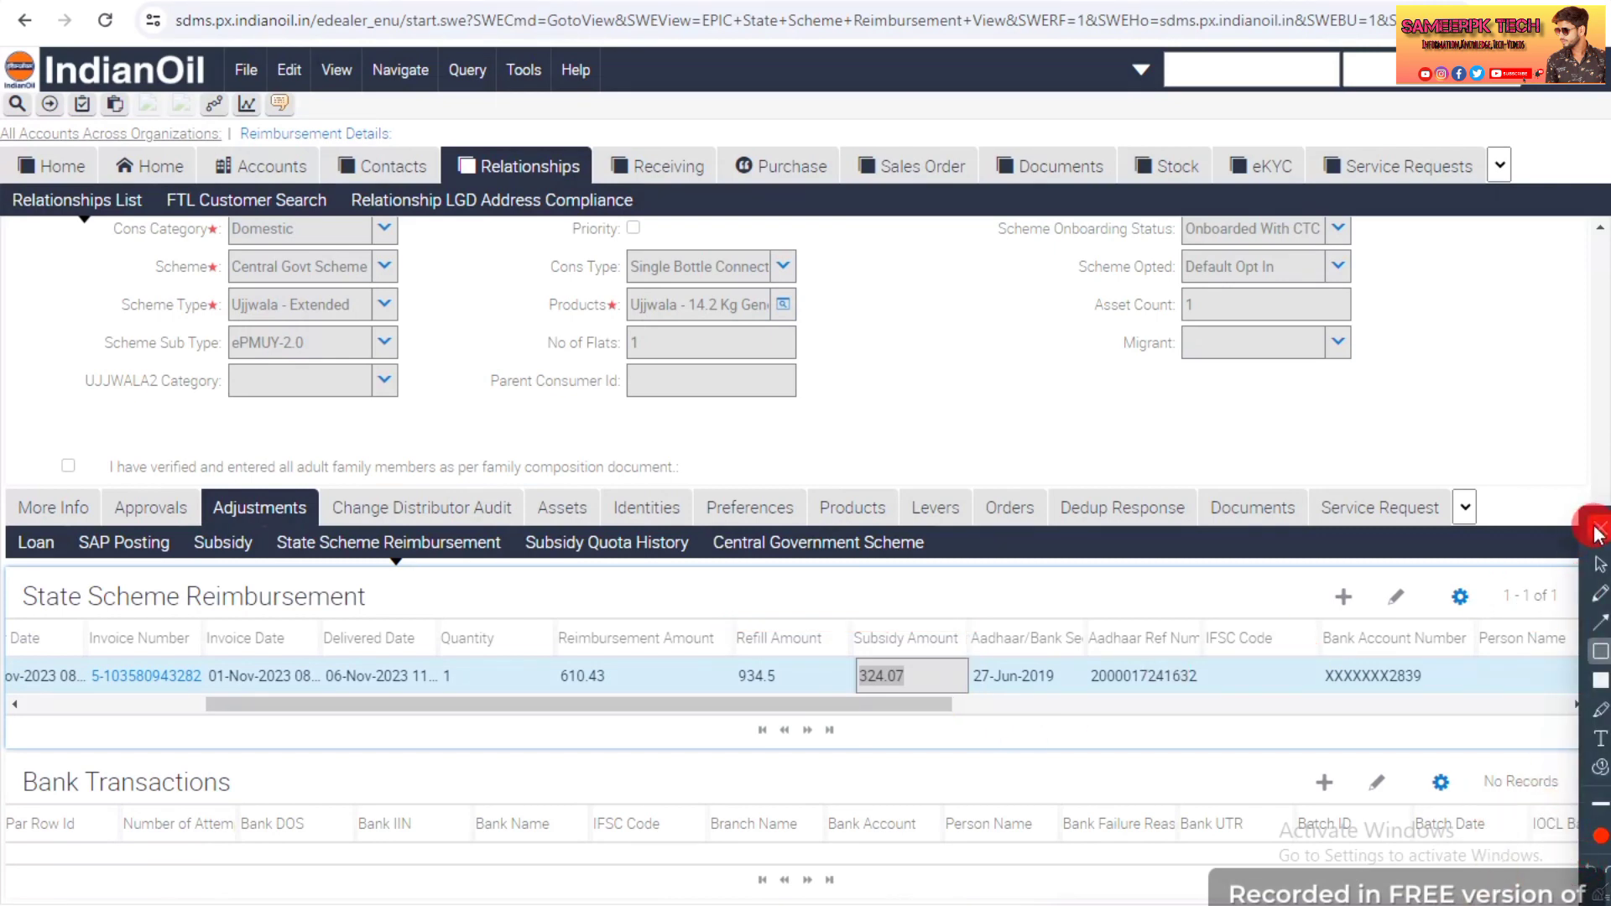
click(1598, 530)
drag(795, 705, 1511, 705)
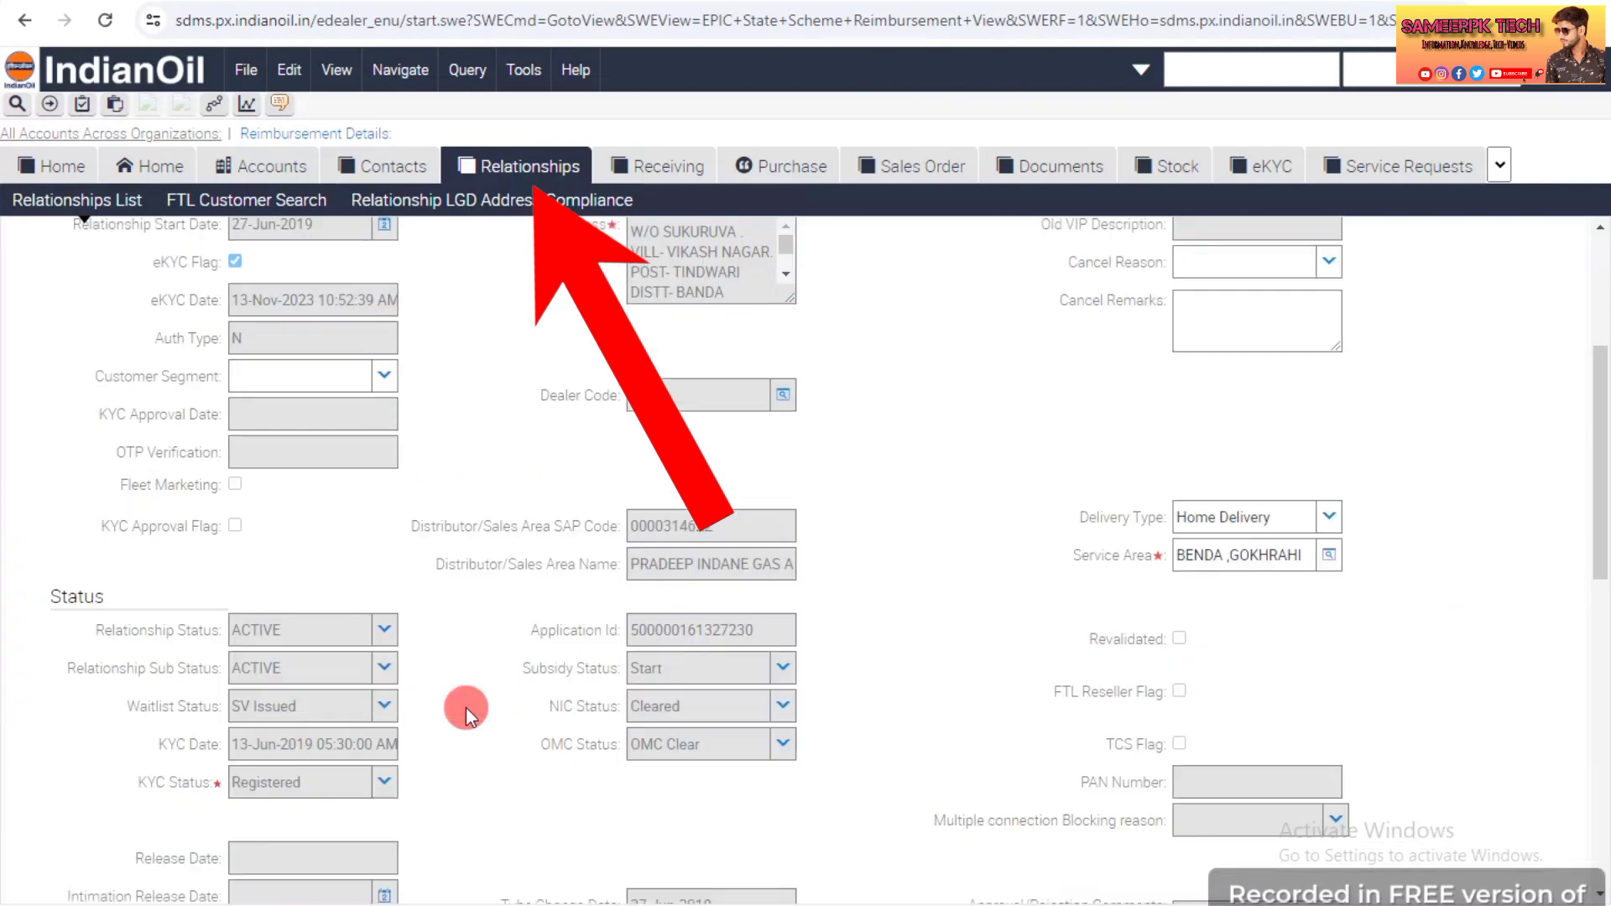
scroll(466, 707, up, 5)
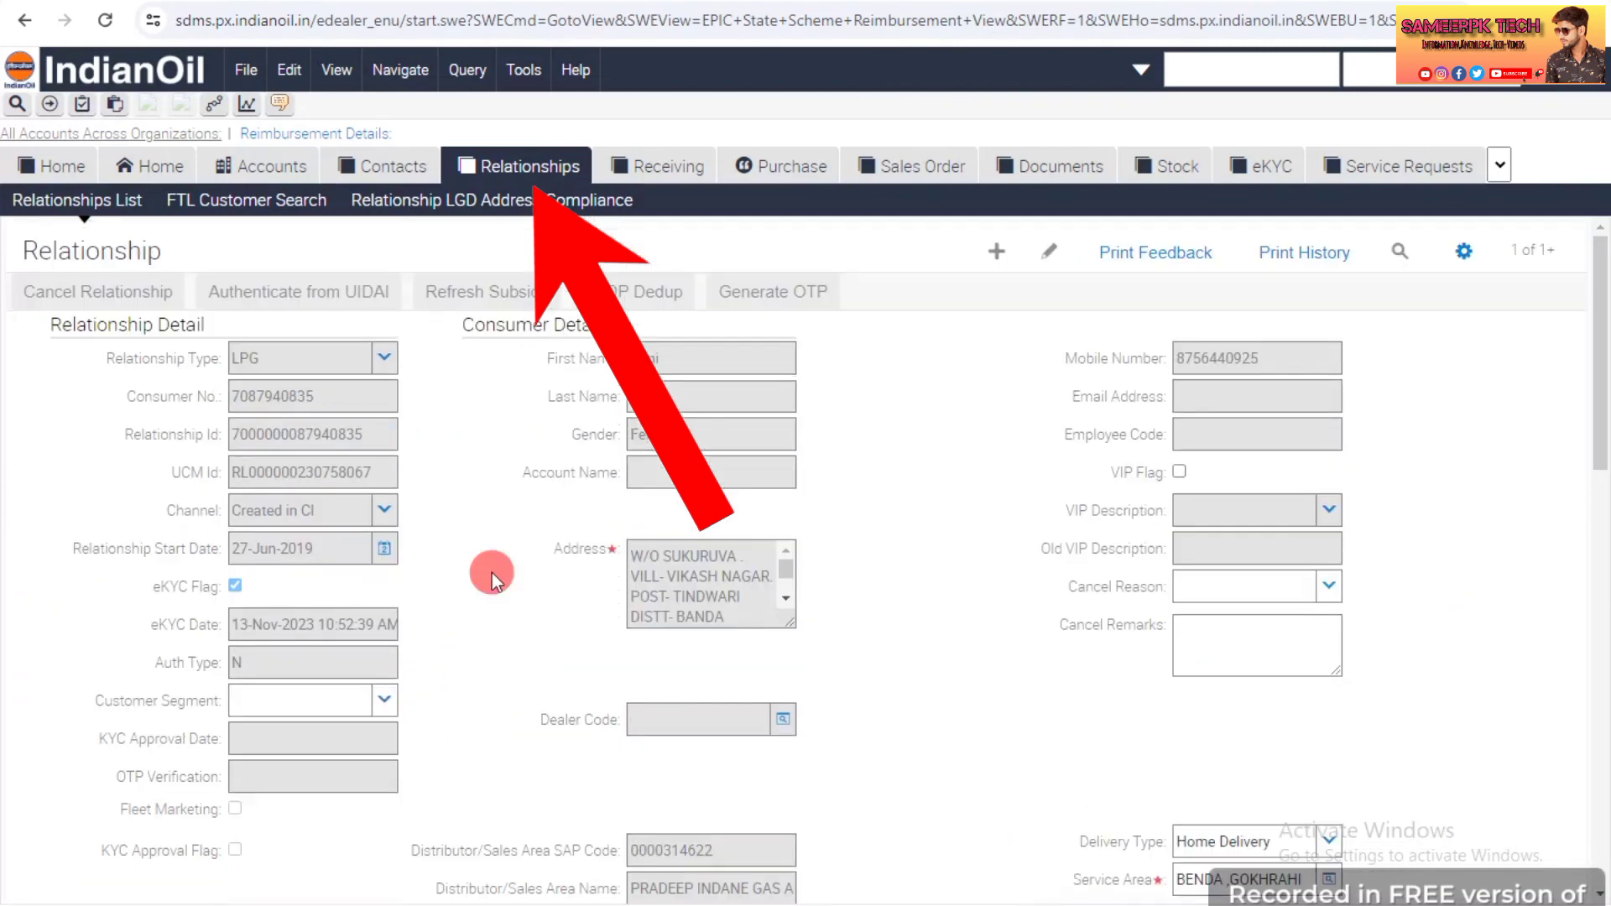
click(527, 161)
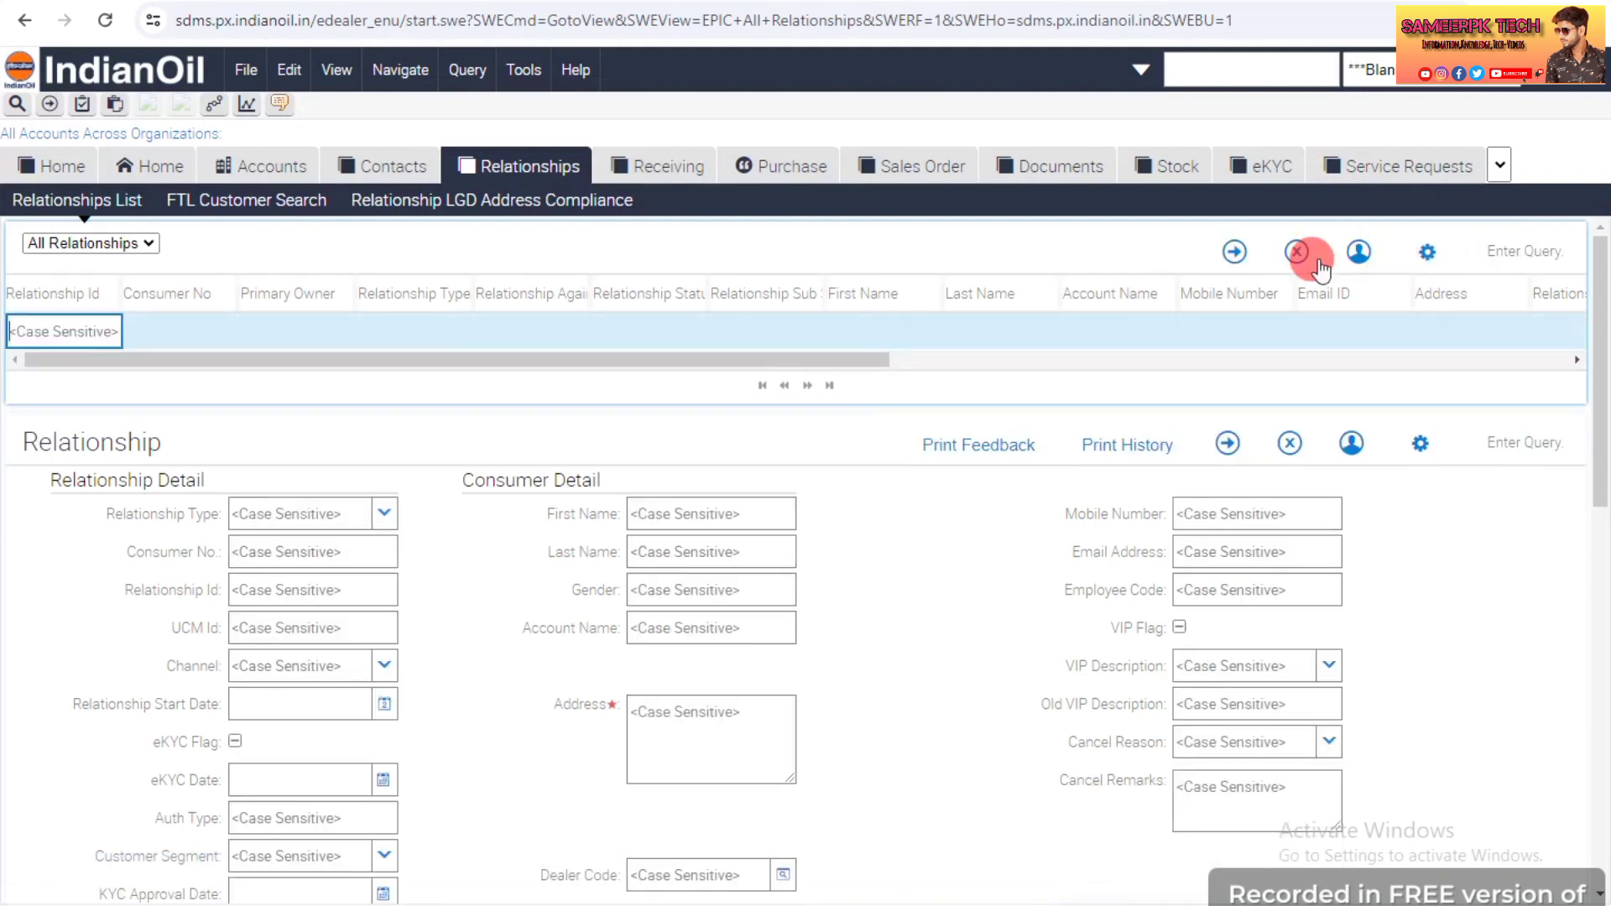
click(151, 330)
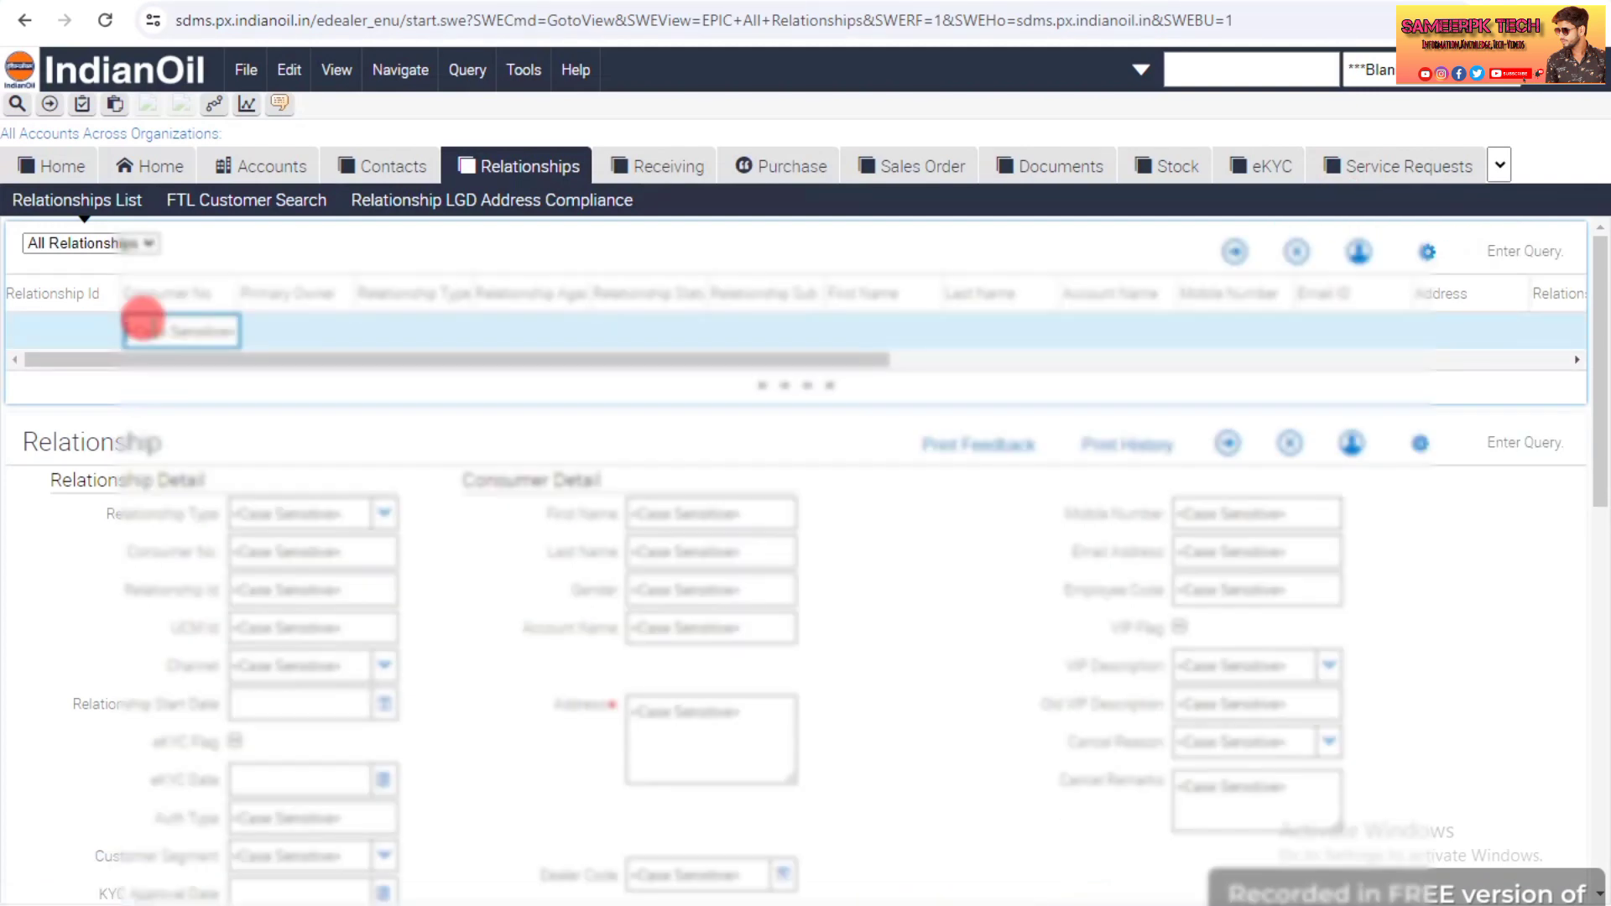
click(143, 323)
text(73)
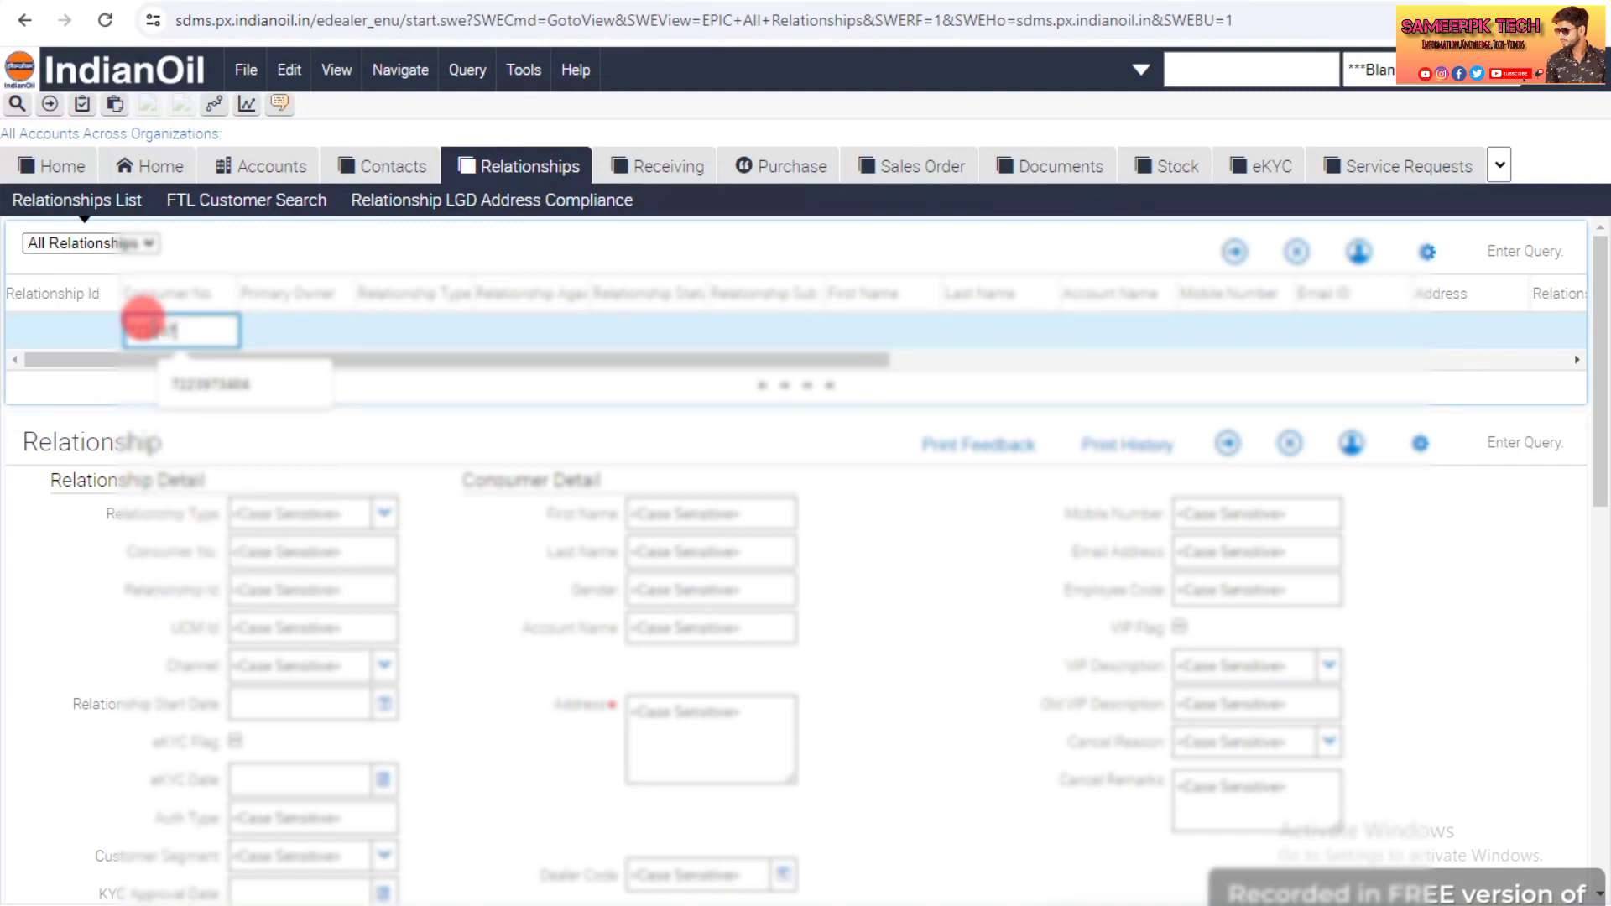
text(404)
click(149, 327)
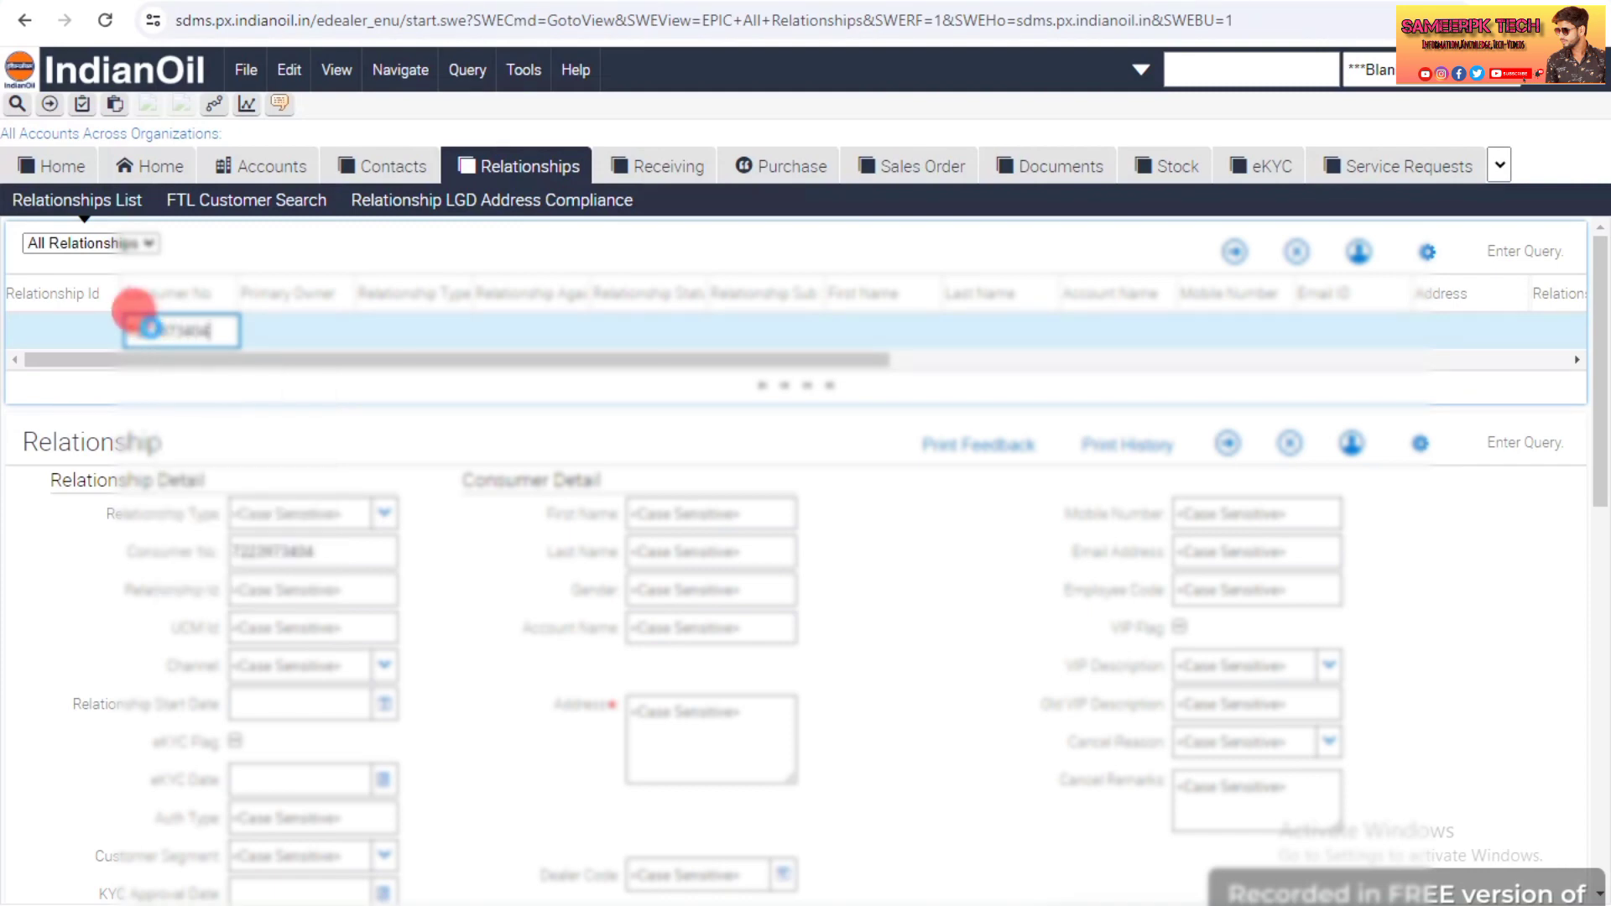
key(Return)
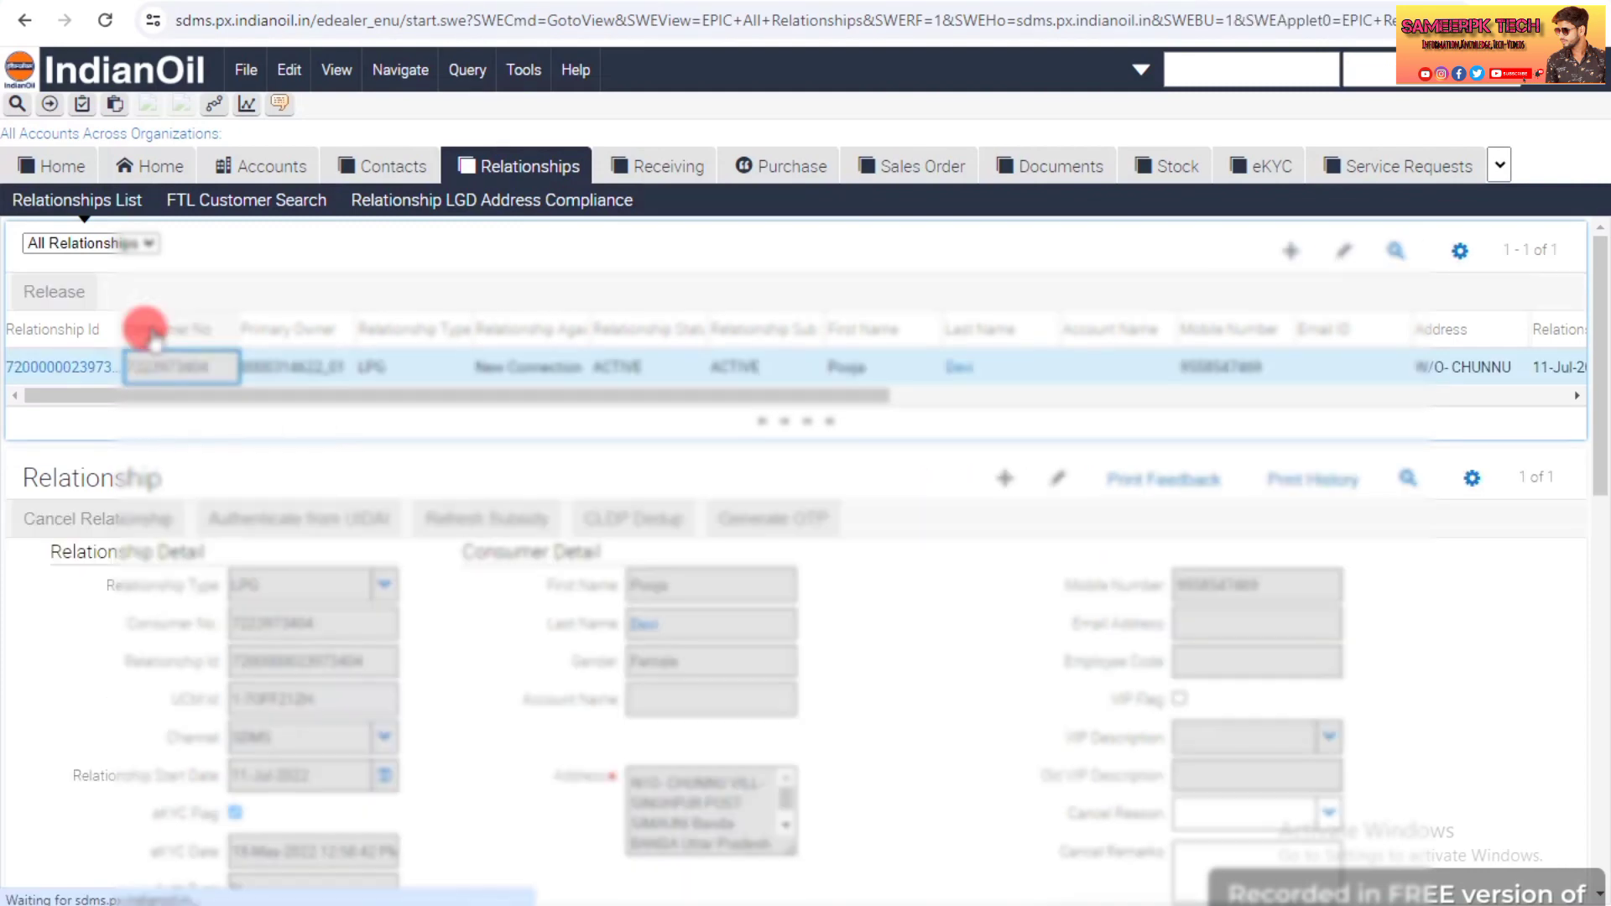
click(74, 369)
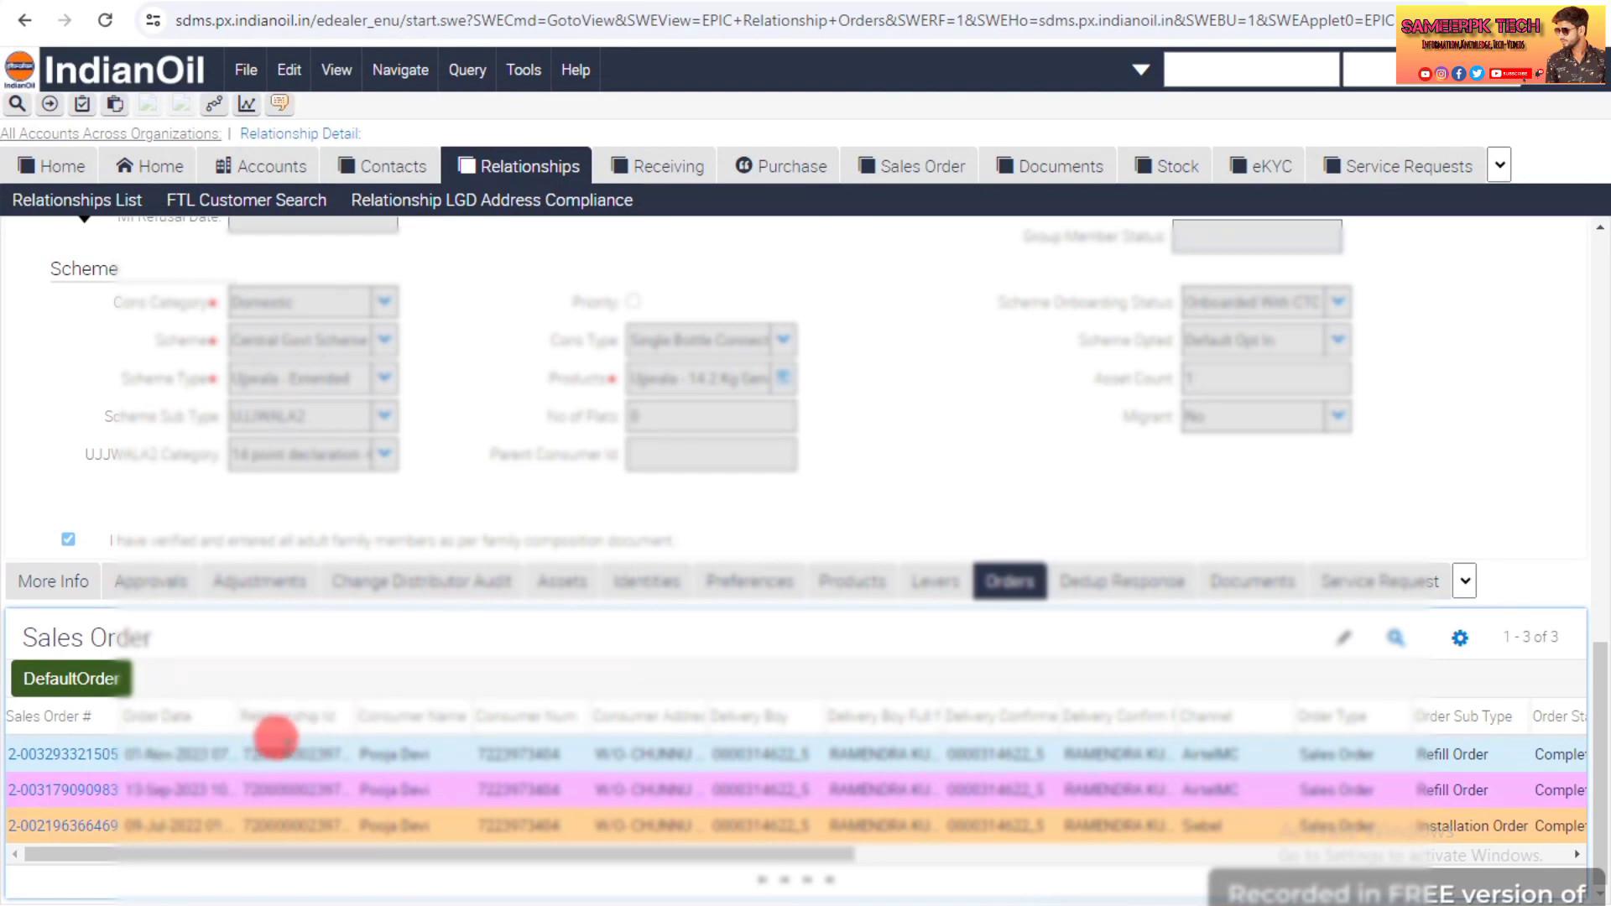
Scroll the three sales orders sideways, then show the consumer's Adjustments and Loans.
drag(425, 855, 899, 758)
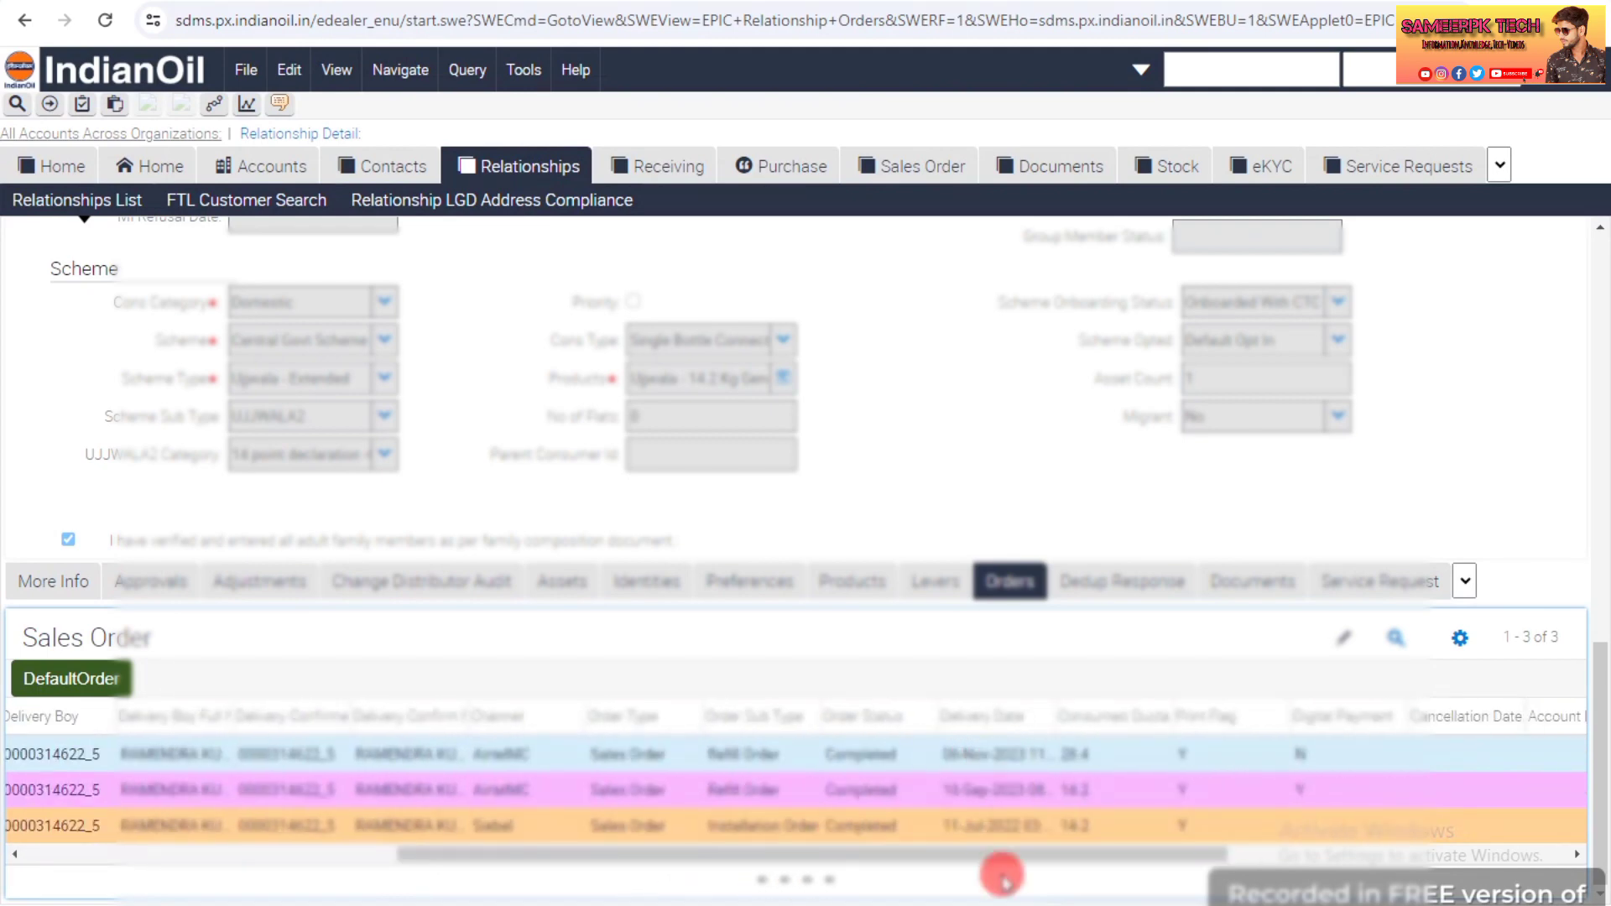
drag(999, 852, 324, 813)
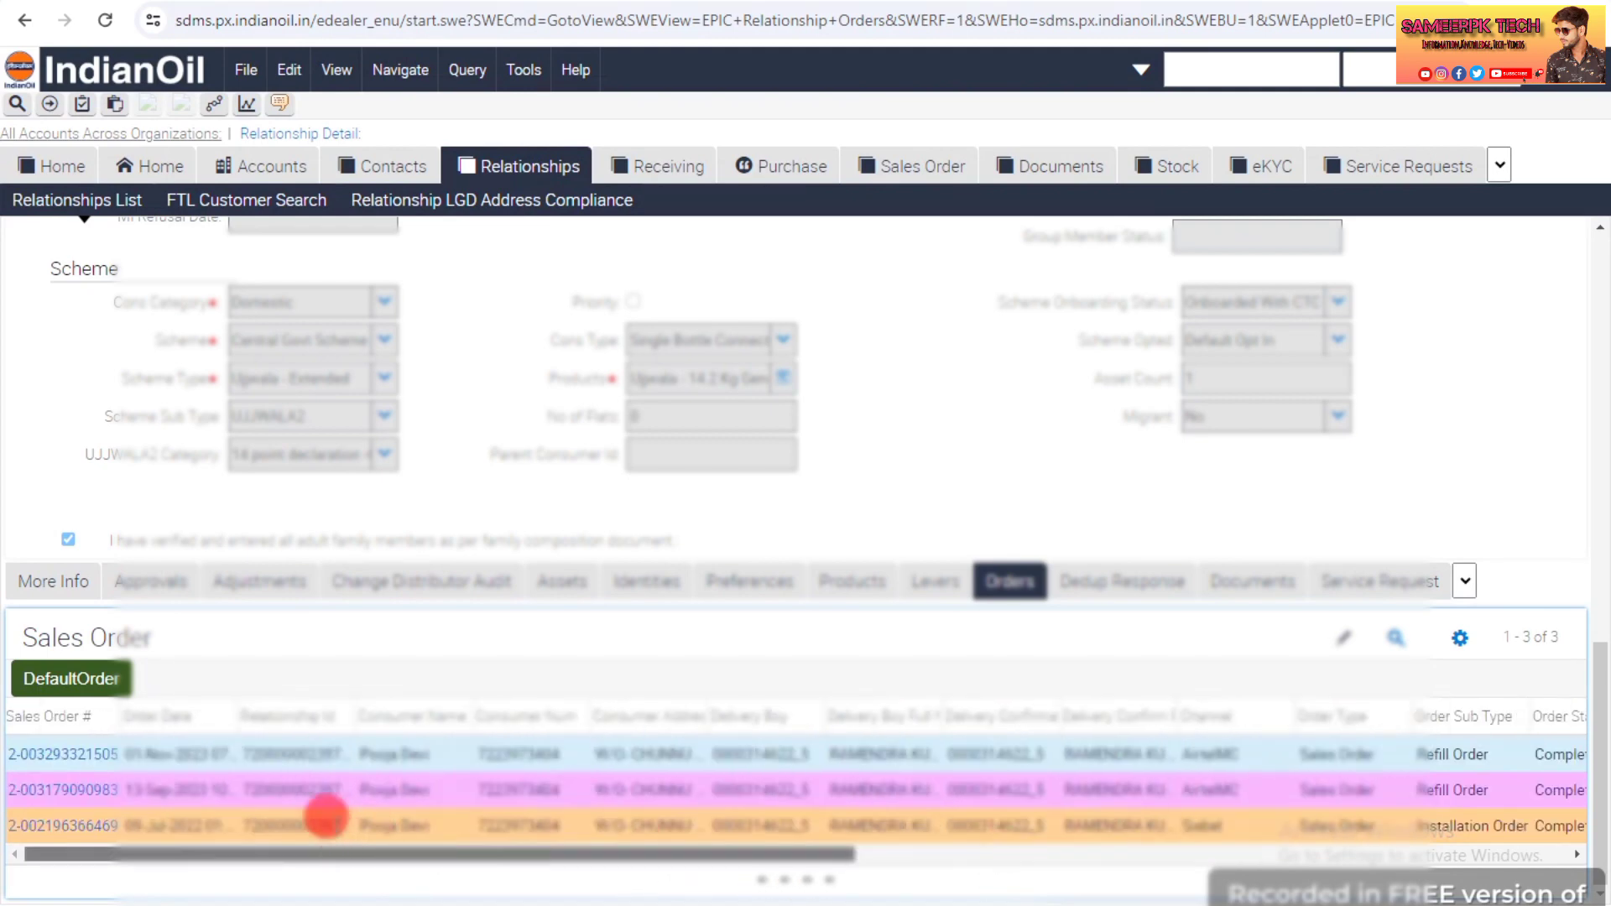
click(261, 587)
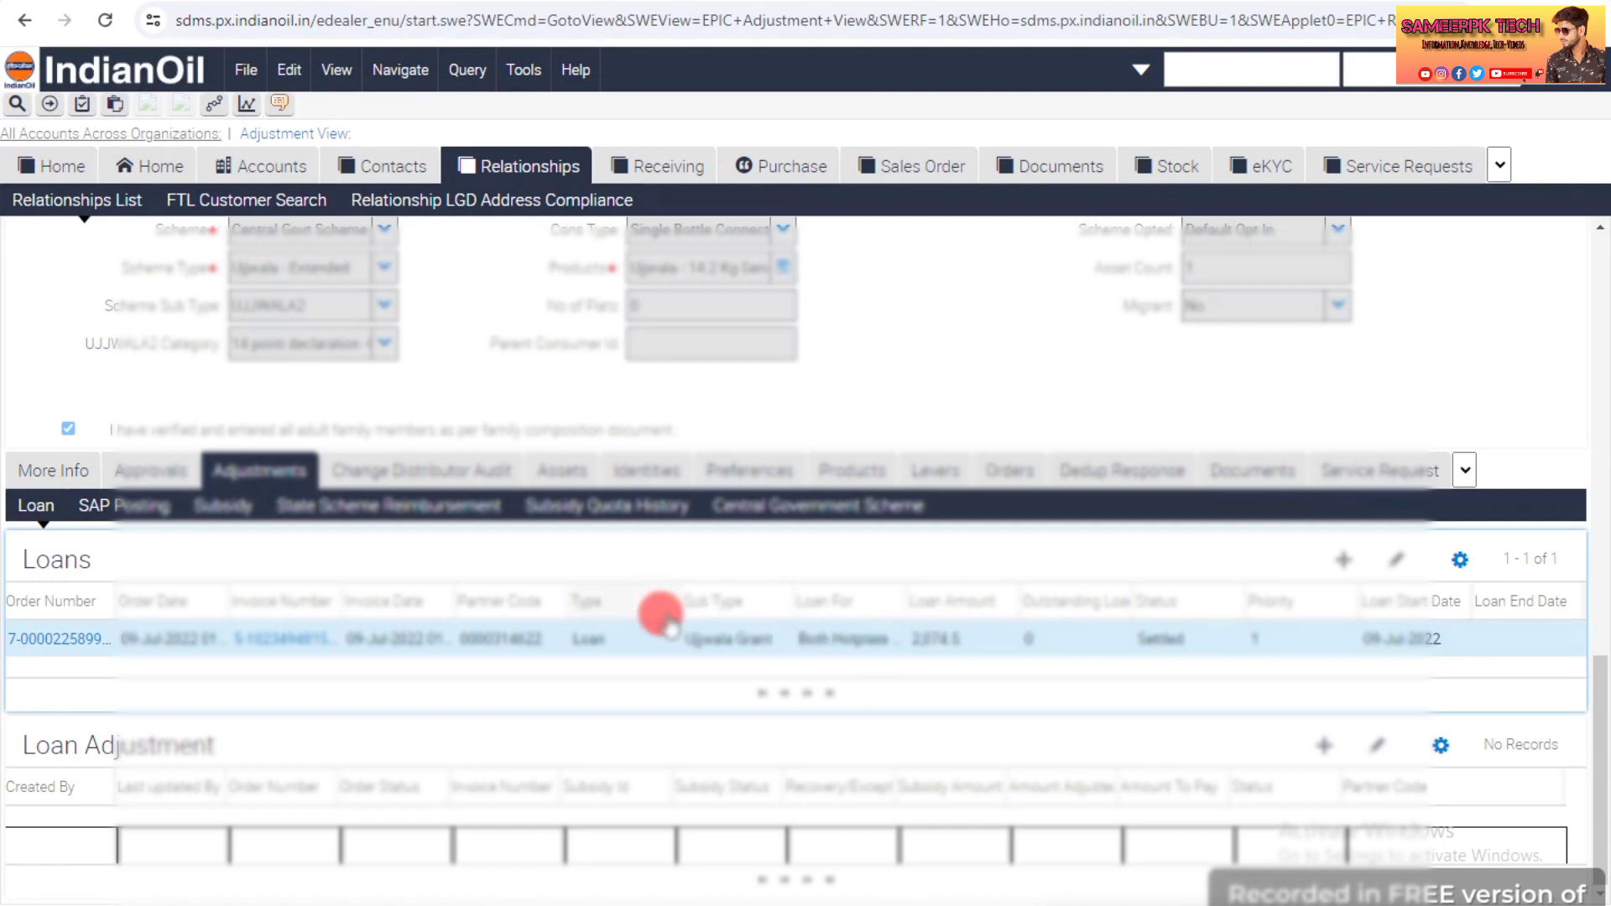
Show the two CTC subsidy records and the successful bank transaction, then return to the Relationship form.
click(231, 508)
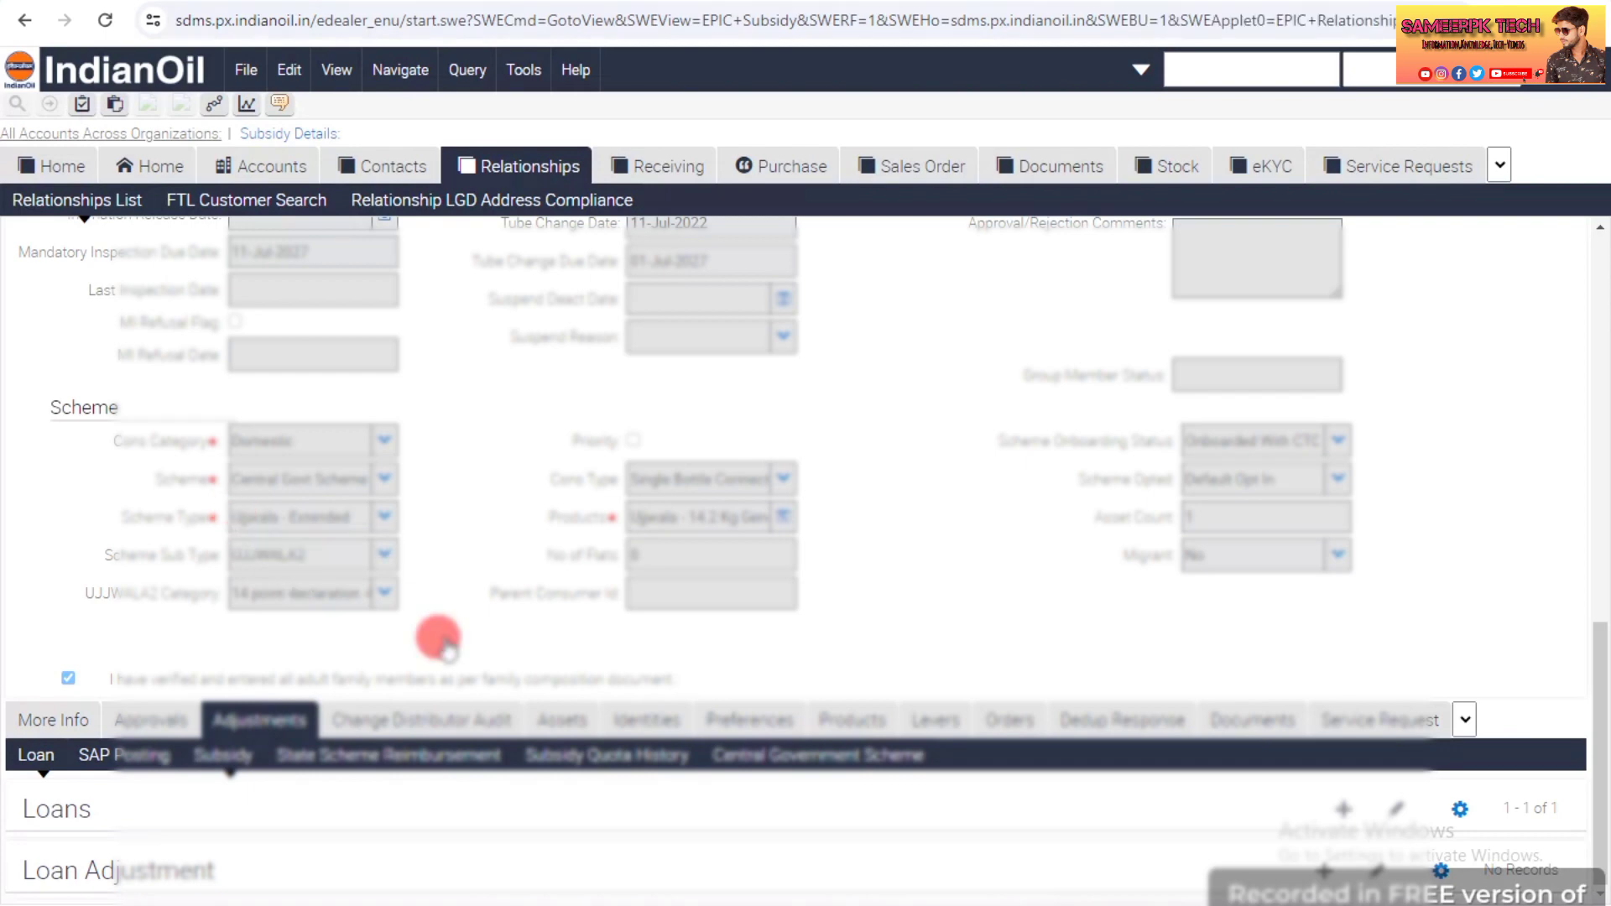
scroll(431, 640, down, 4)
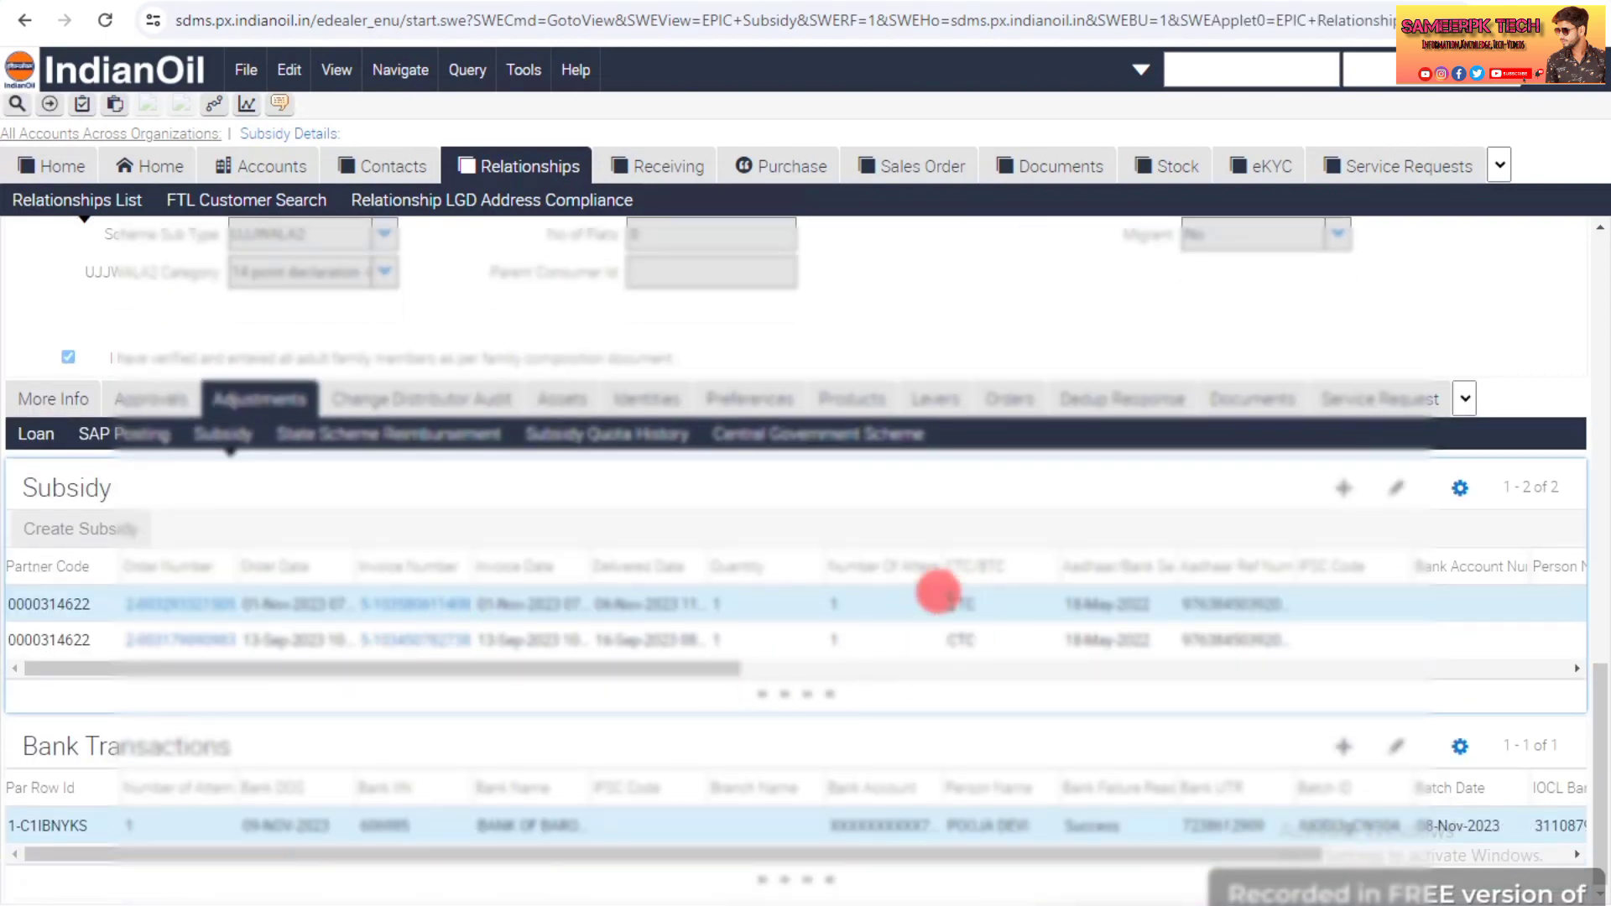
scroll(677, 576, up, 10)
scroll(674, 575, up, 5)
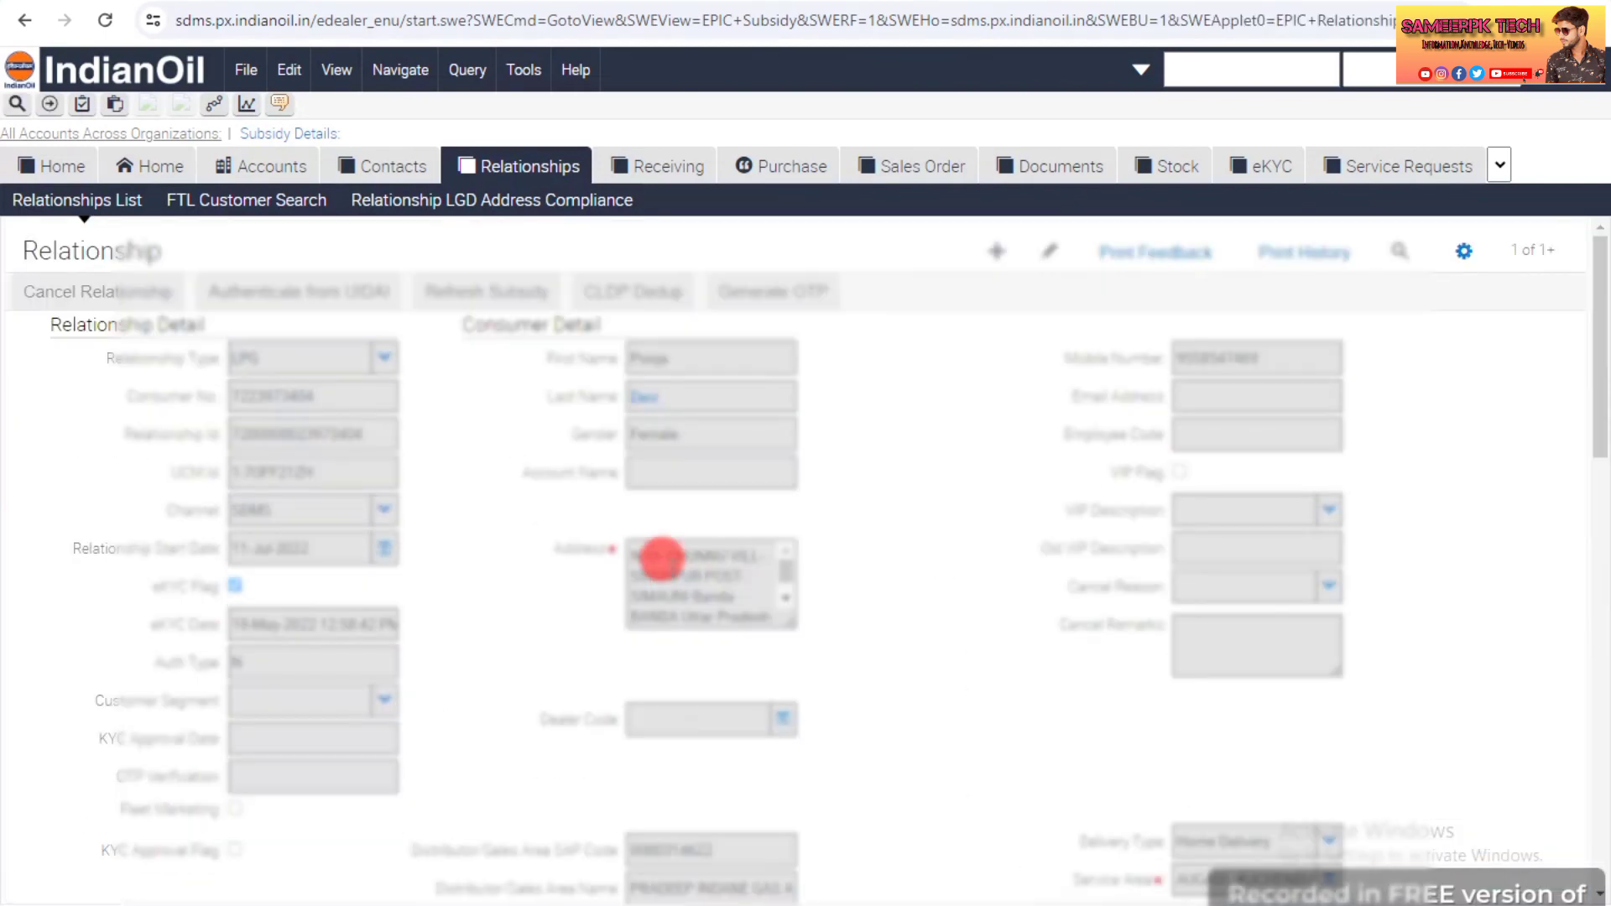
click(238, 587)
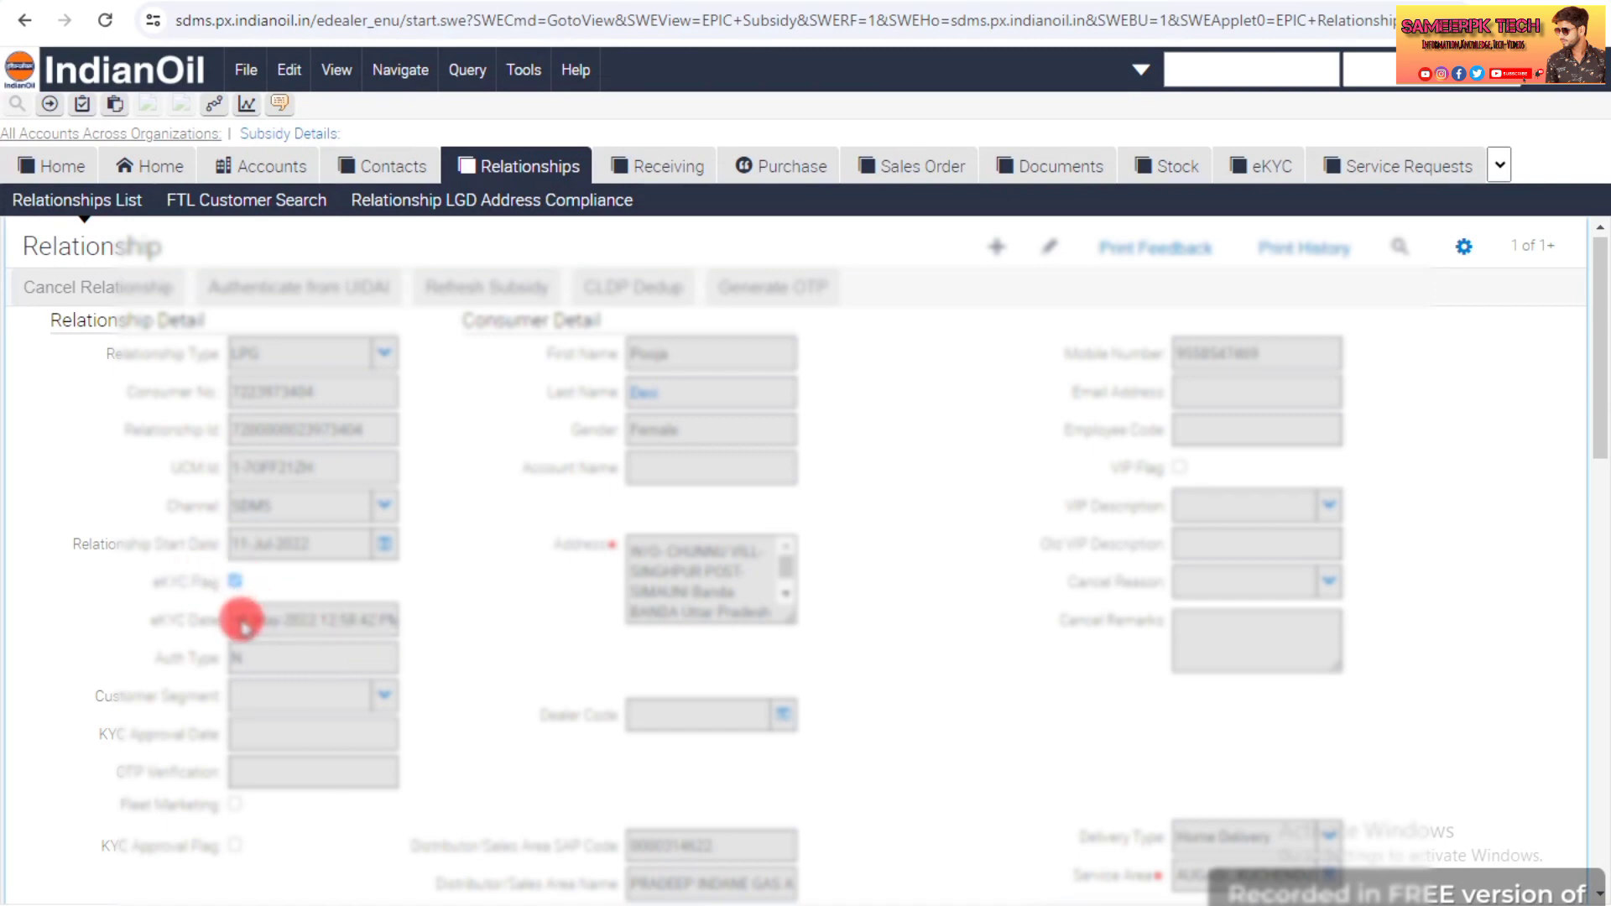
scroll(314, 612, down, 4)
click(711, 651)
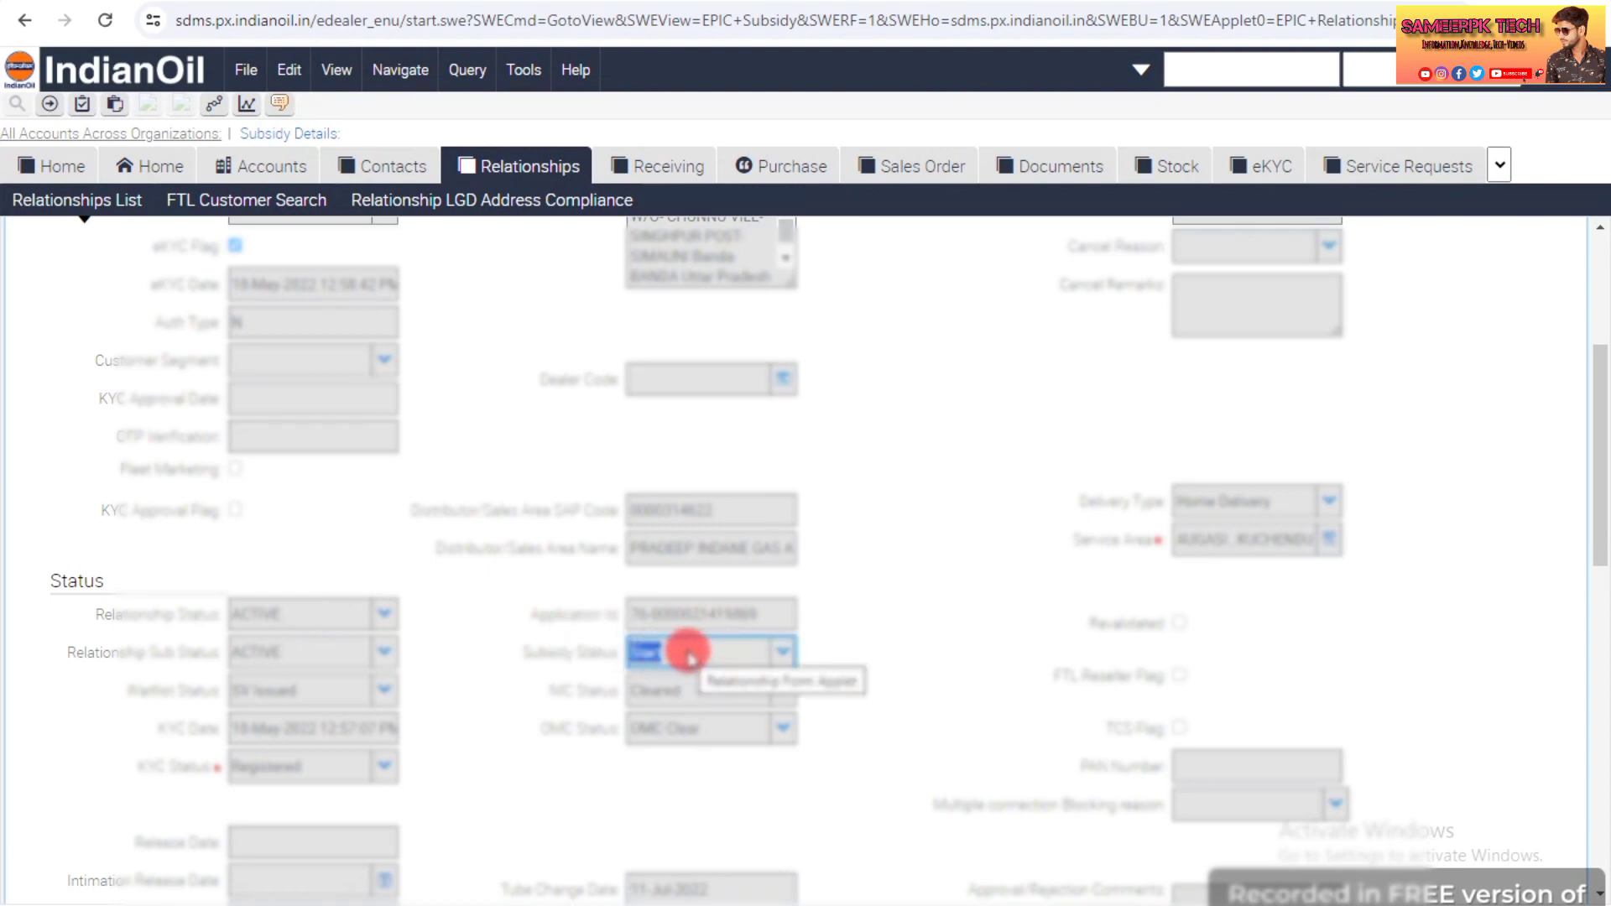
scroll(651, 631, down, 9)
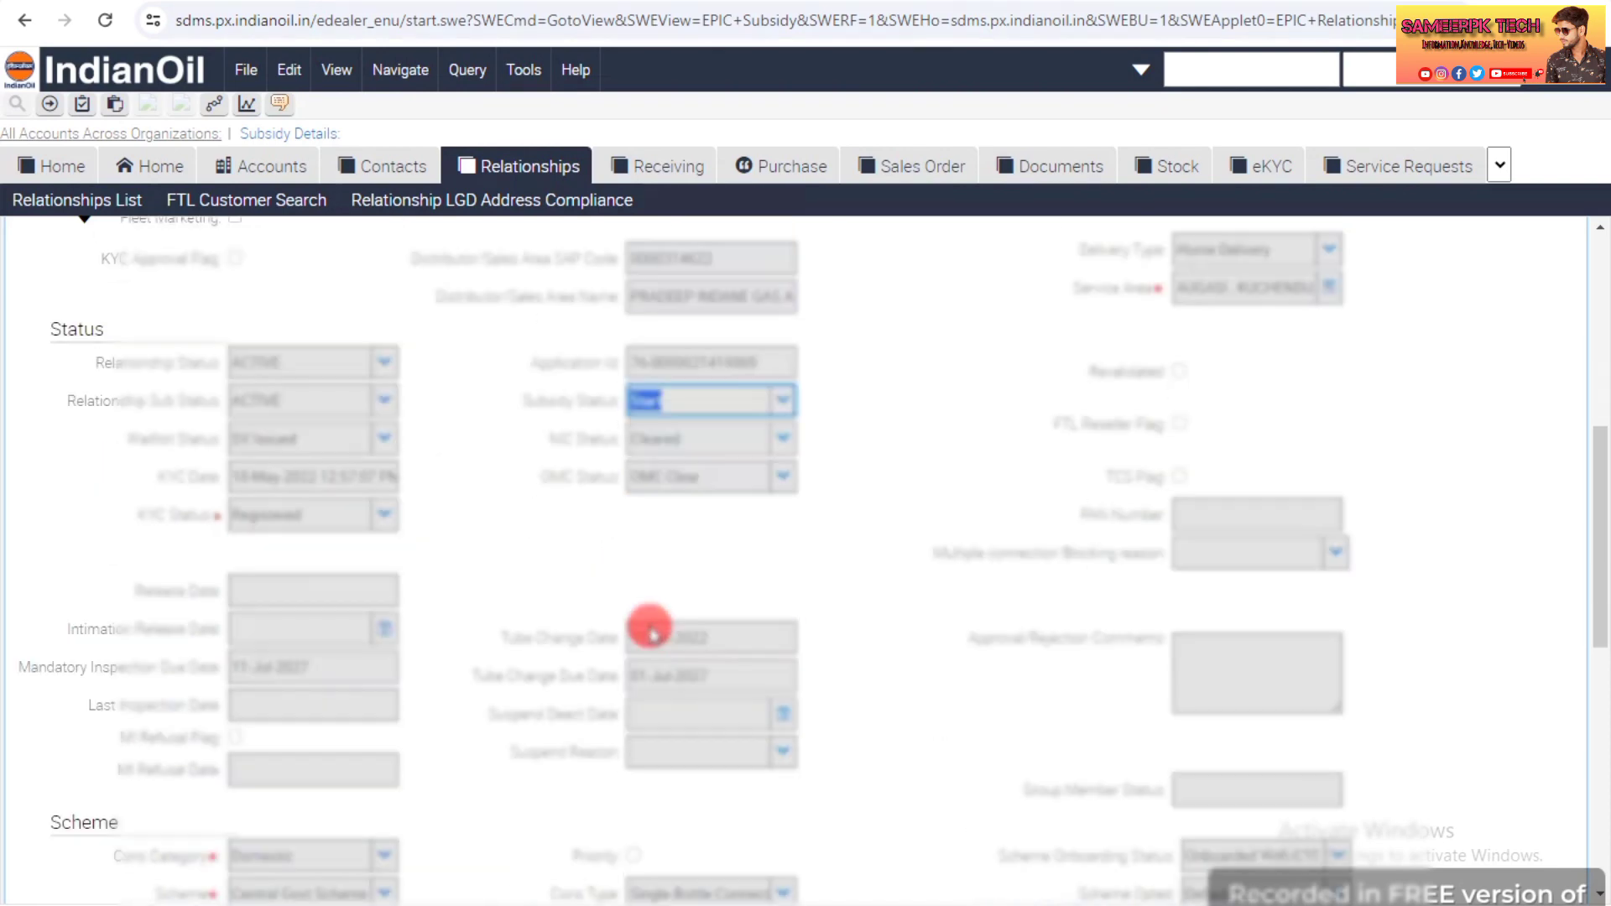
scroll(652, 633, down, 2)
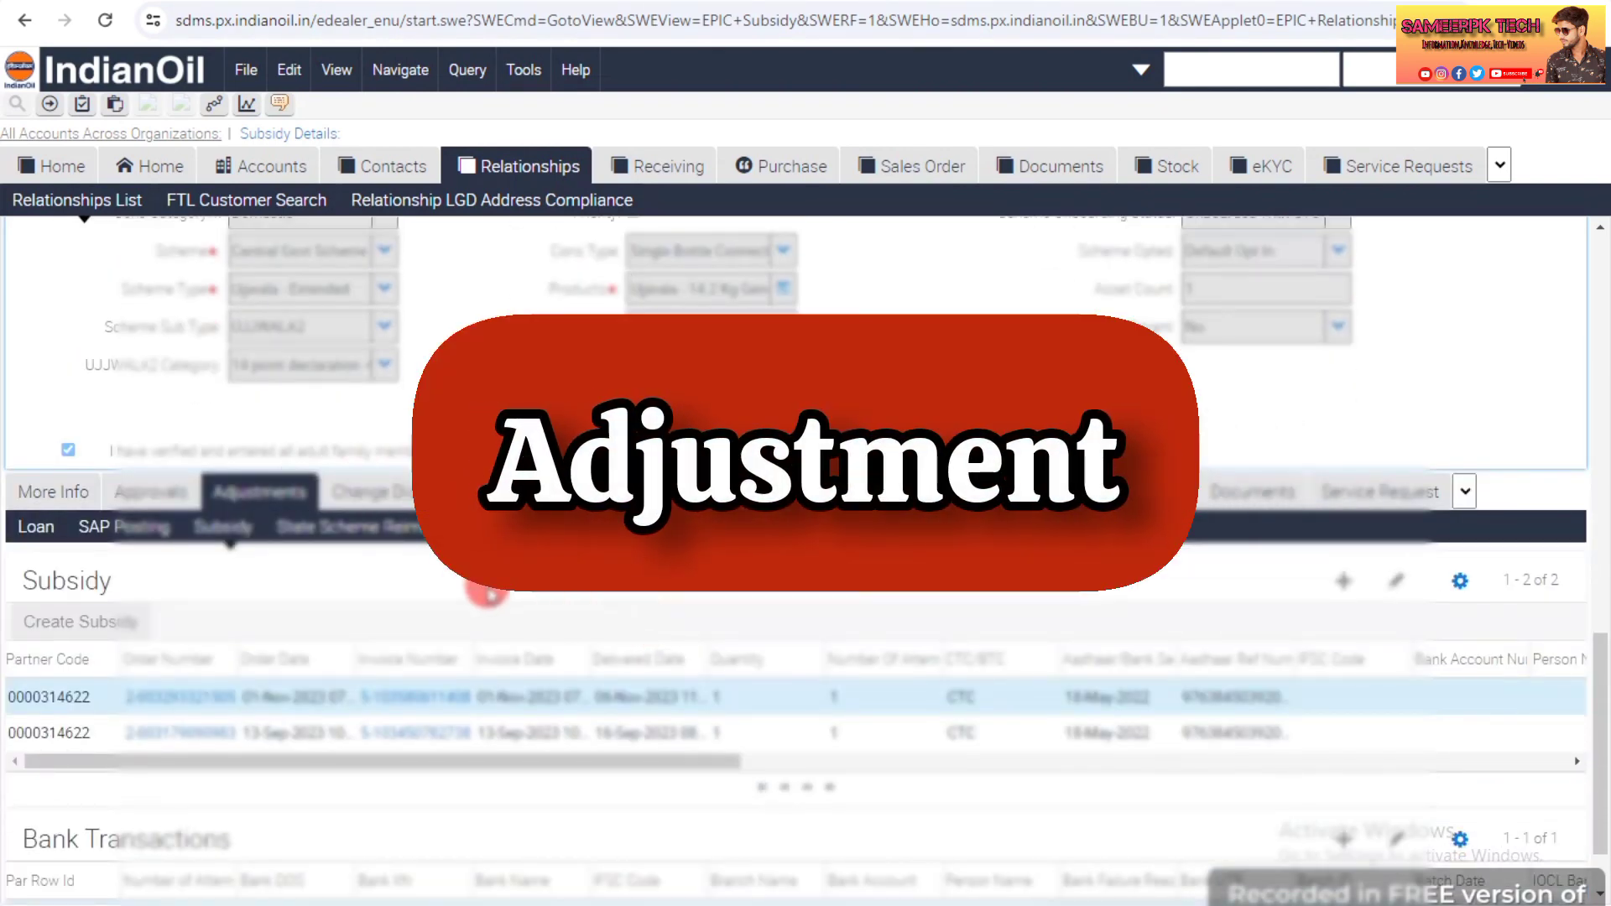
Check the 2,074.5 Ujjwala loan, then show Subsidy orders dated 01-Nov-2023 and 13-Sep-2023.
click(279, 504)
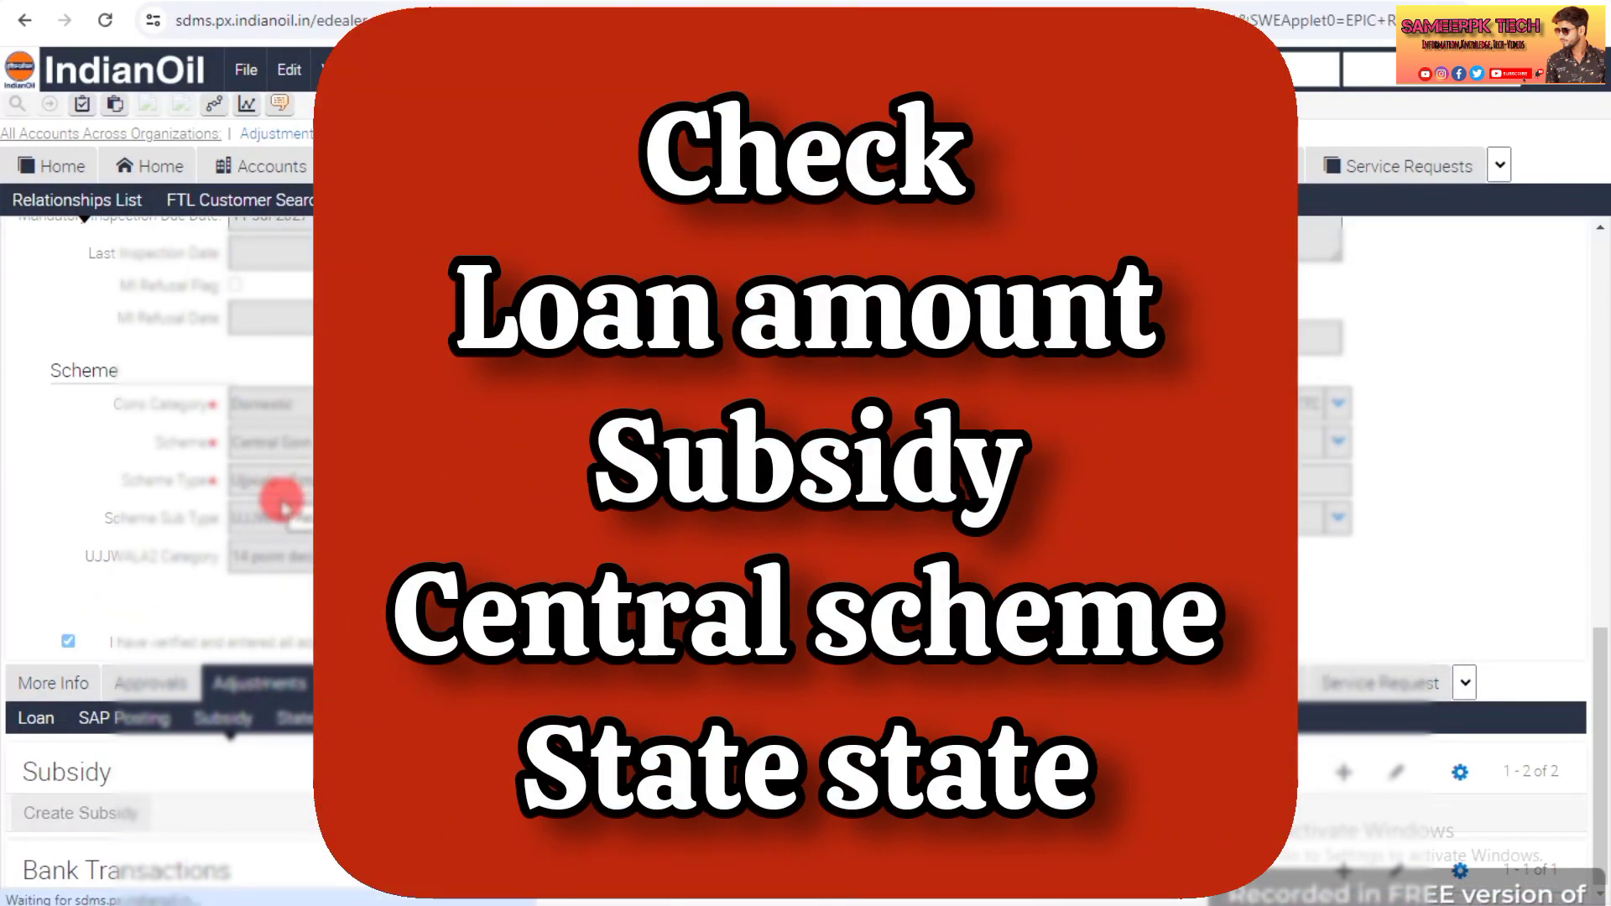
click(260, 671)
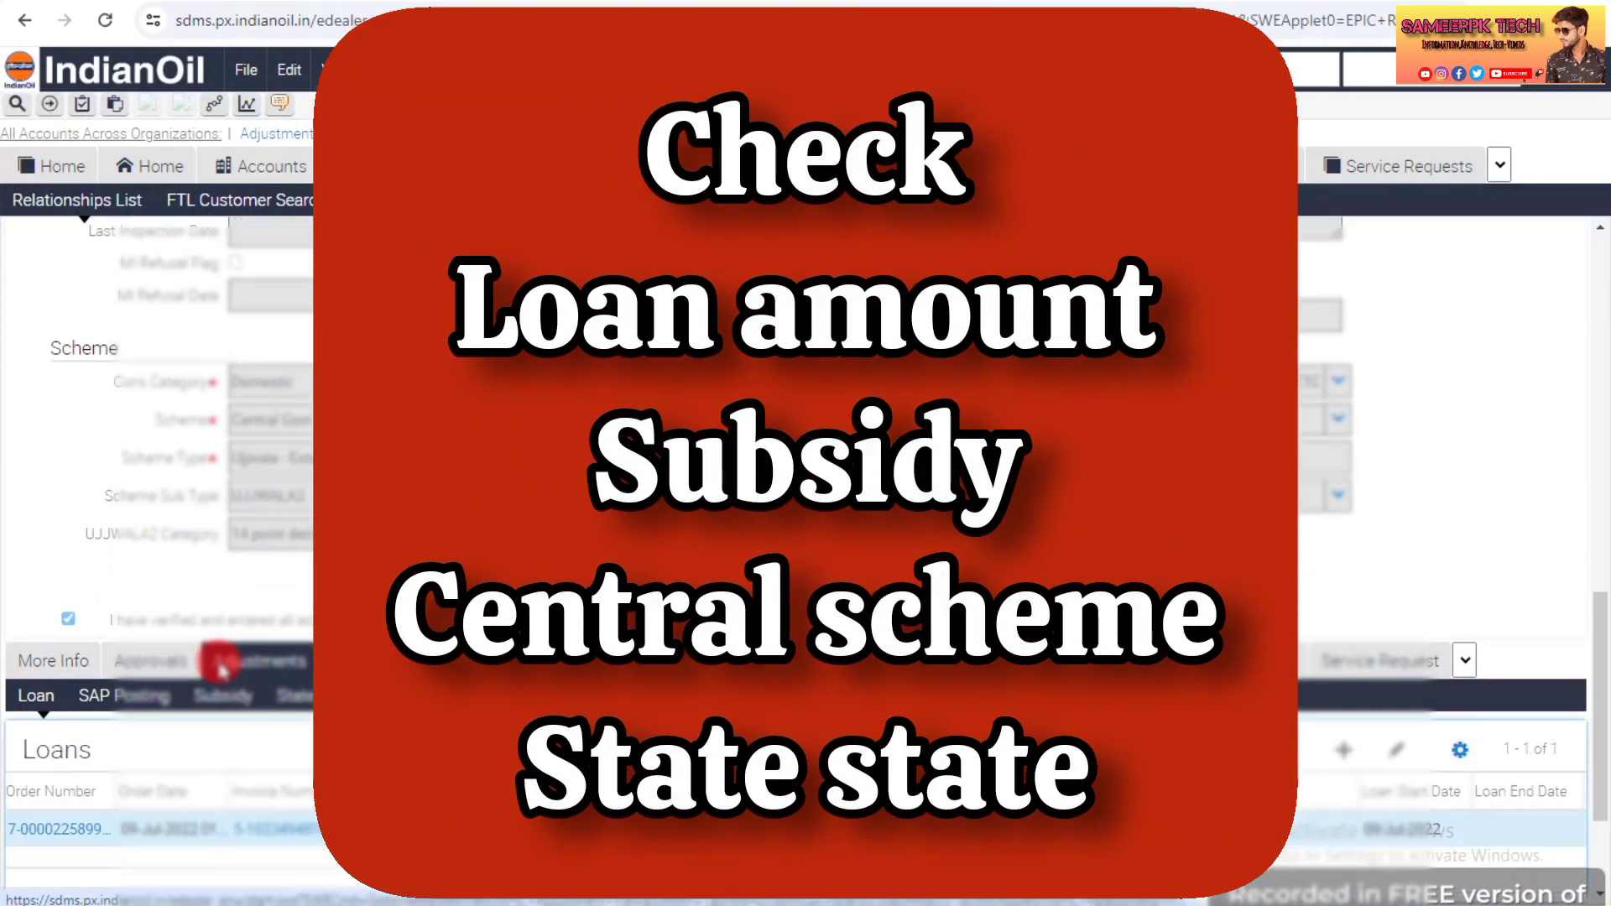
scroll(235, 641, down, 2)
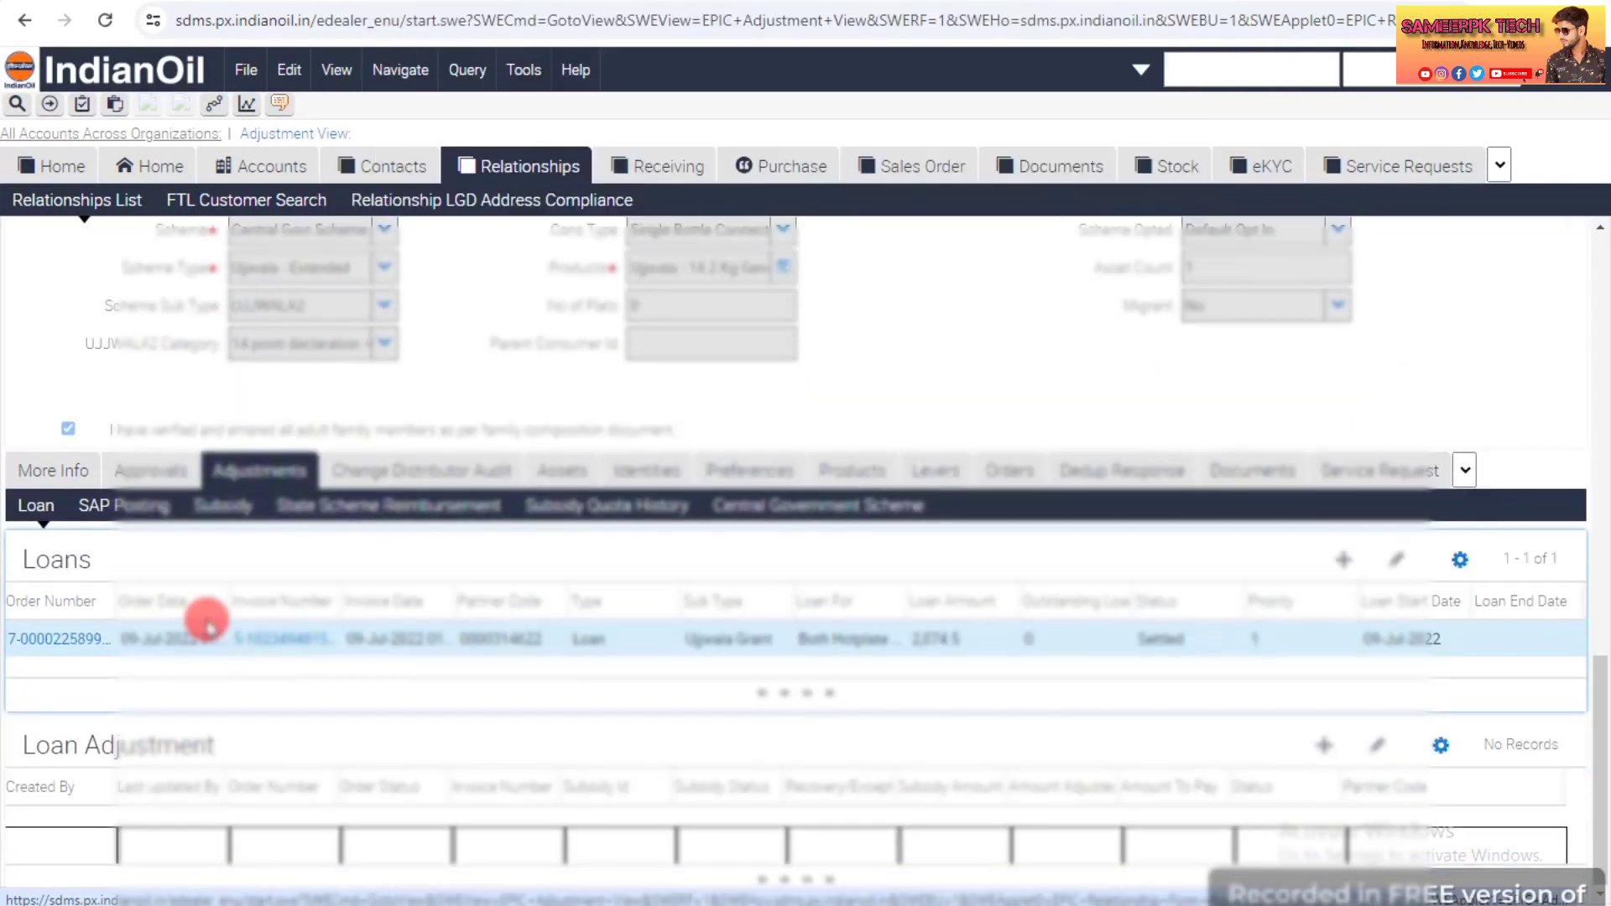
click(230, 505)
click(319, 659)
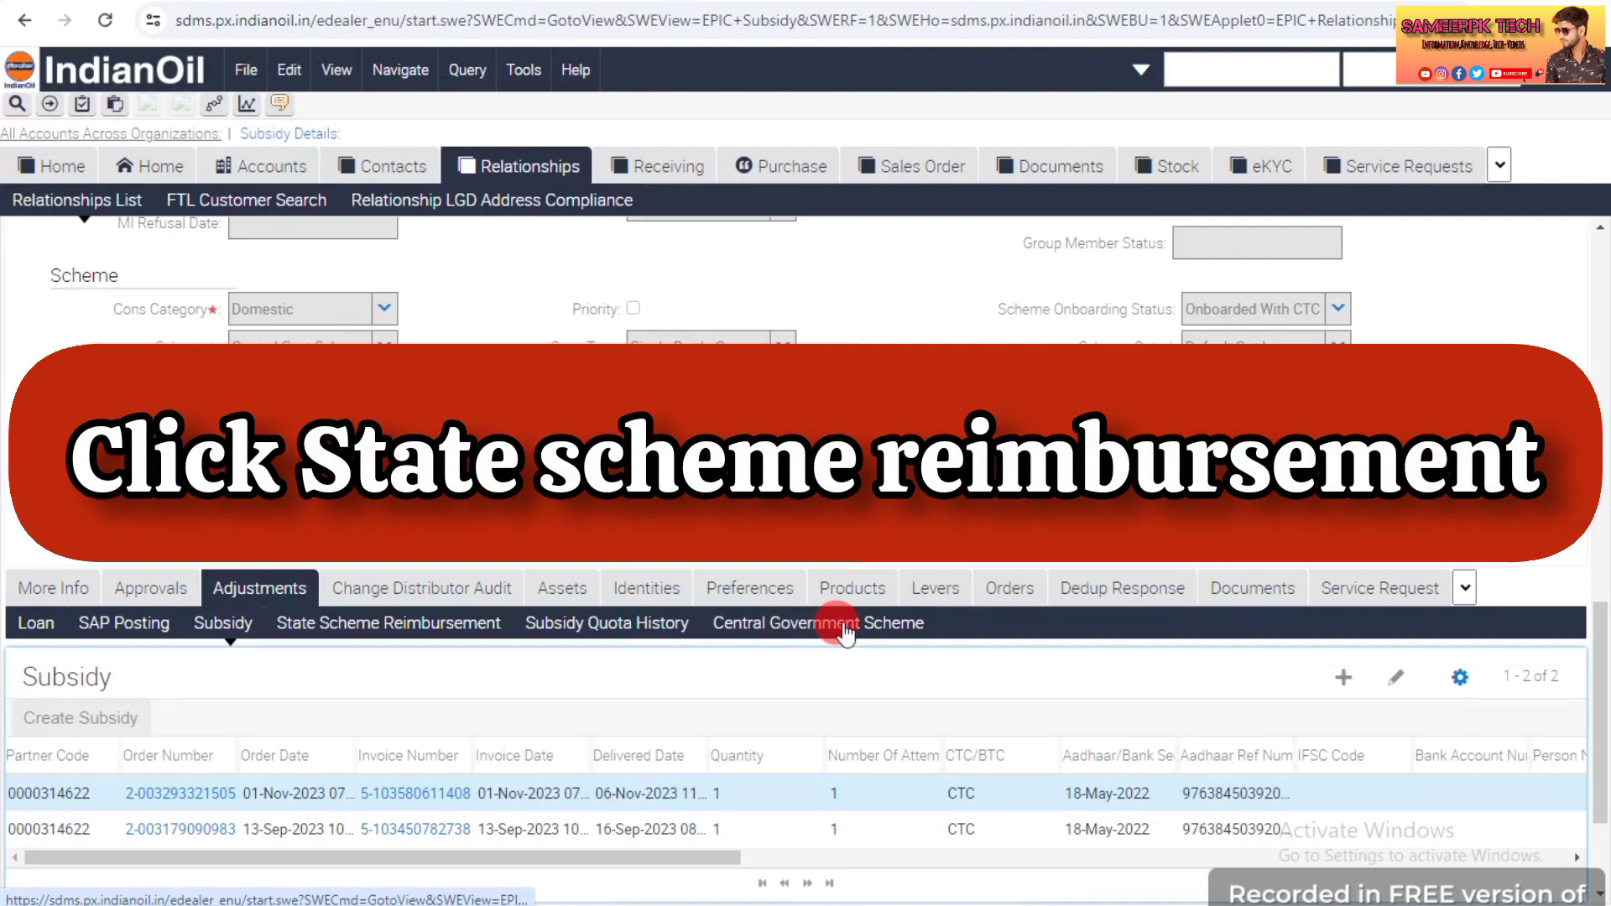
Show the consumer's State Scheme Reimbursement records with the single active entry.
click(388, 623)
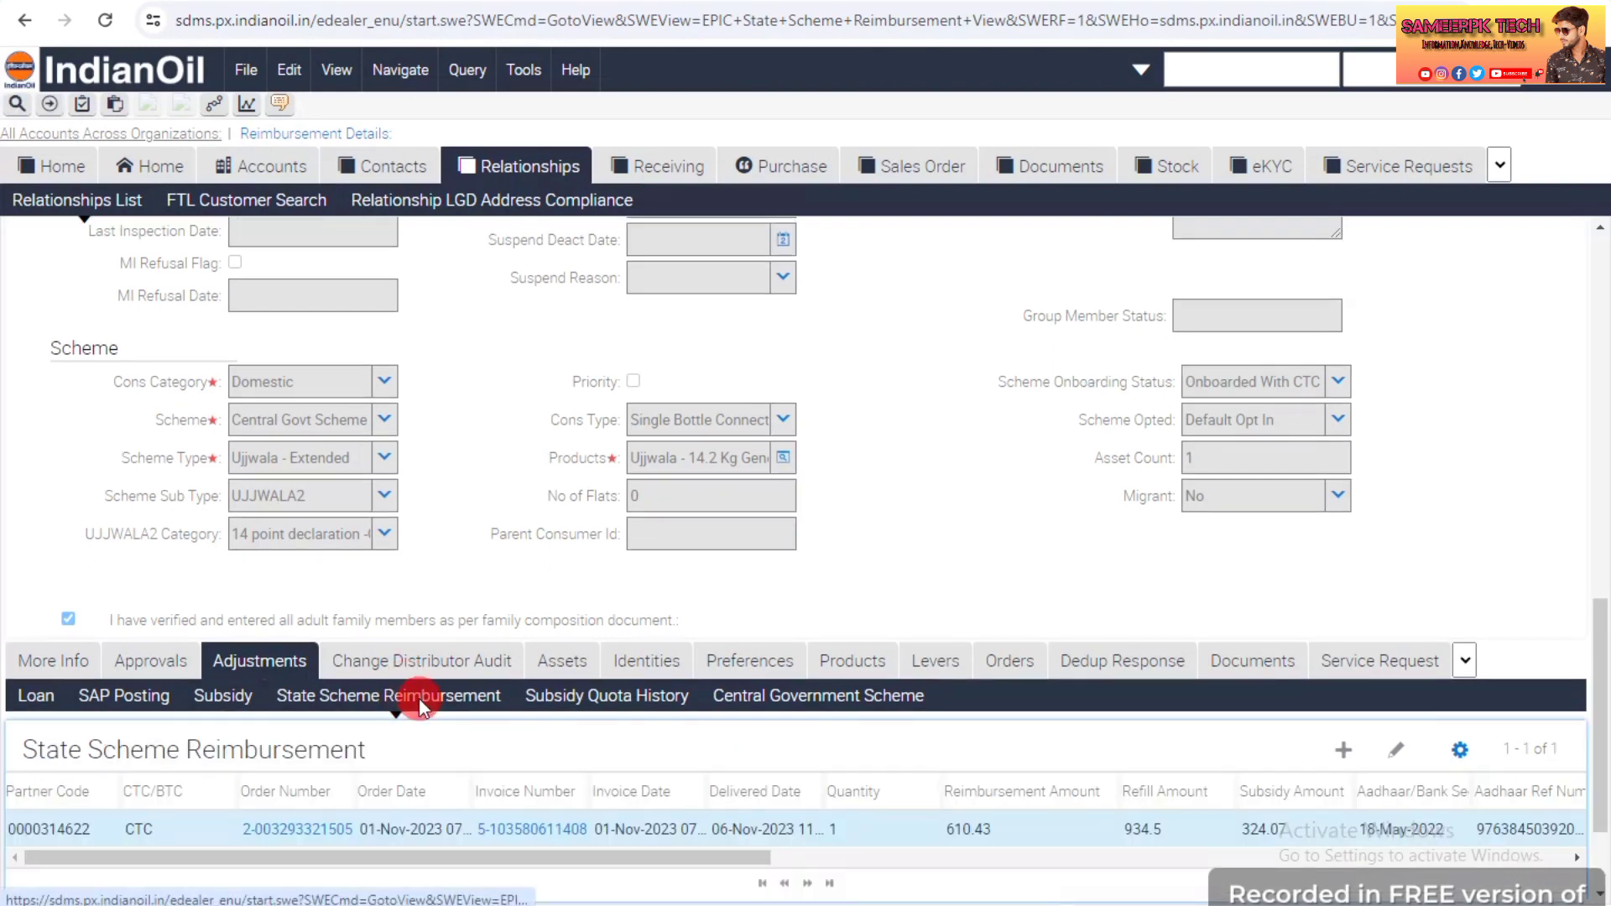
scroll(419, 702, down, 2)
scroll(419, 701, down, 1)
drag(406, 708, 369, 683)
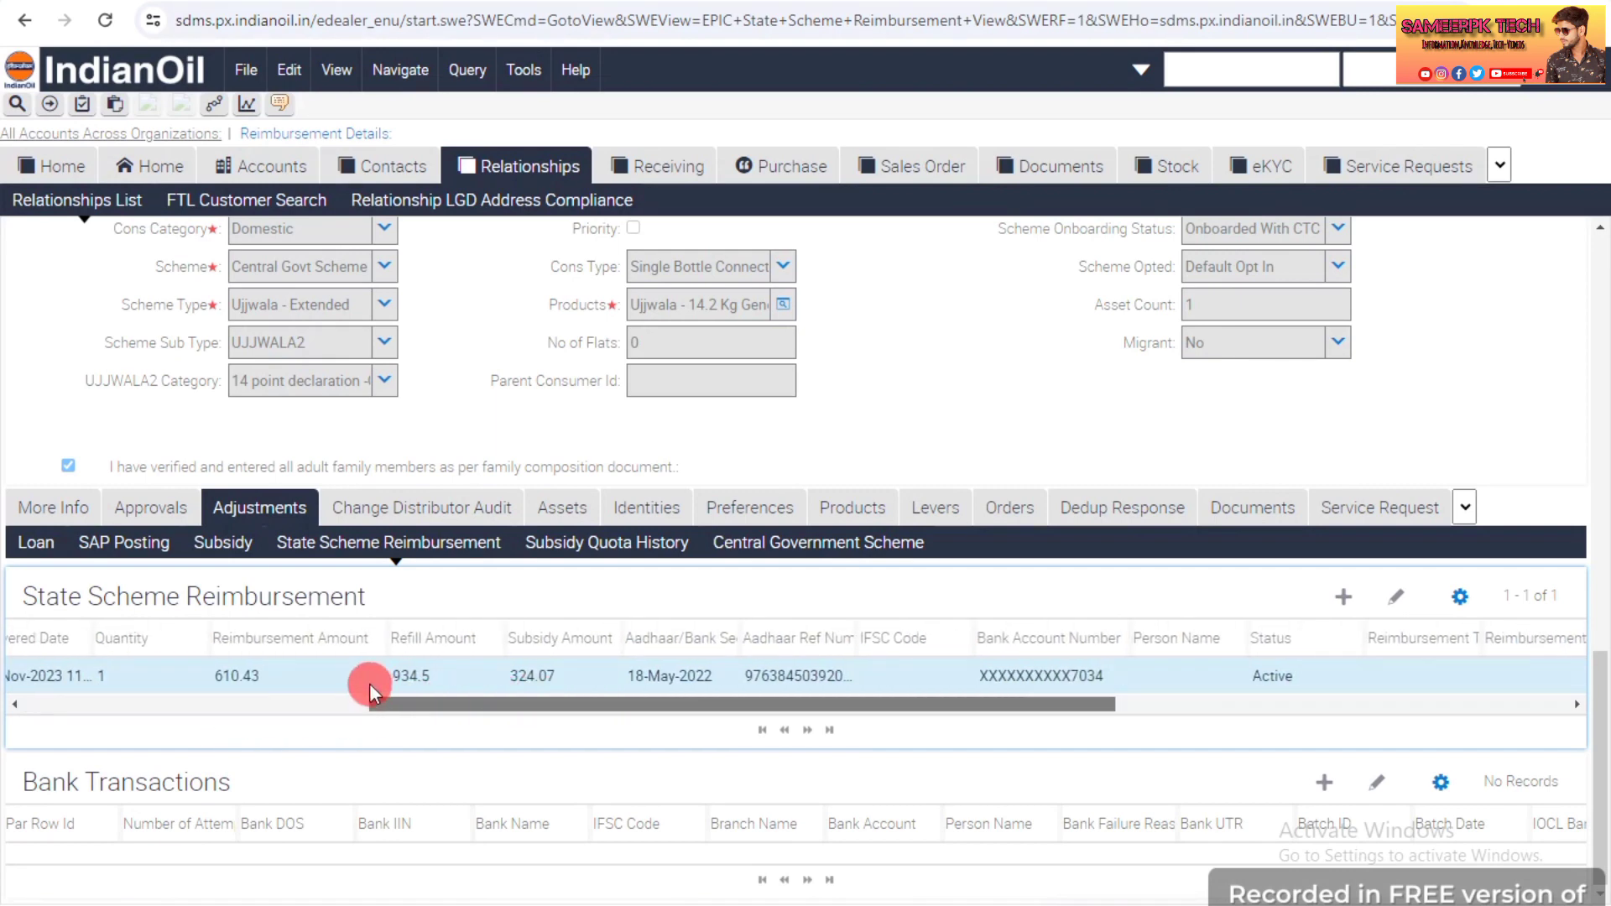
Inspect the reimbursement 610.43, refill 934.5 and subsidy 324.07 amounts.
click(273, 672)
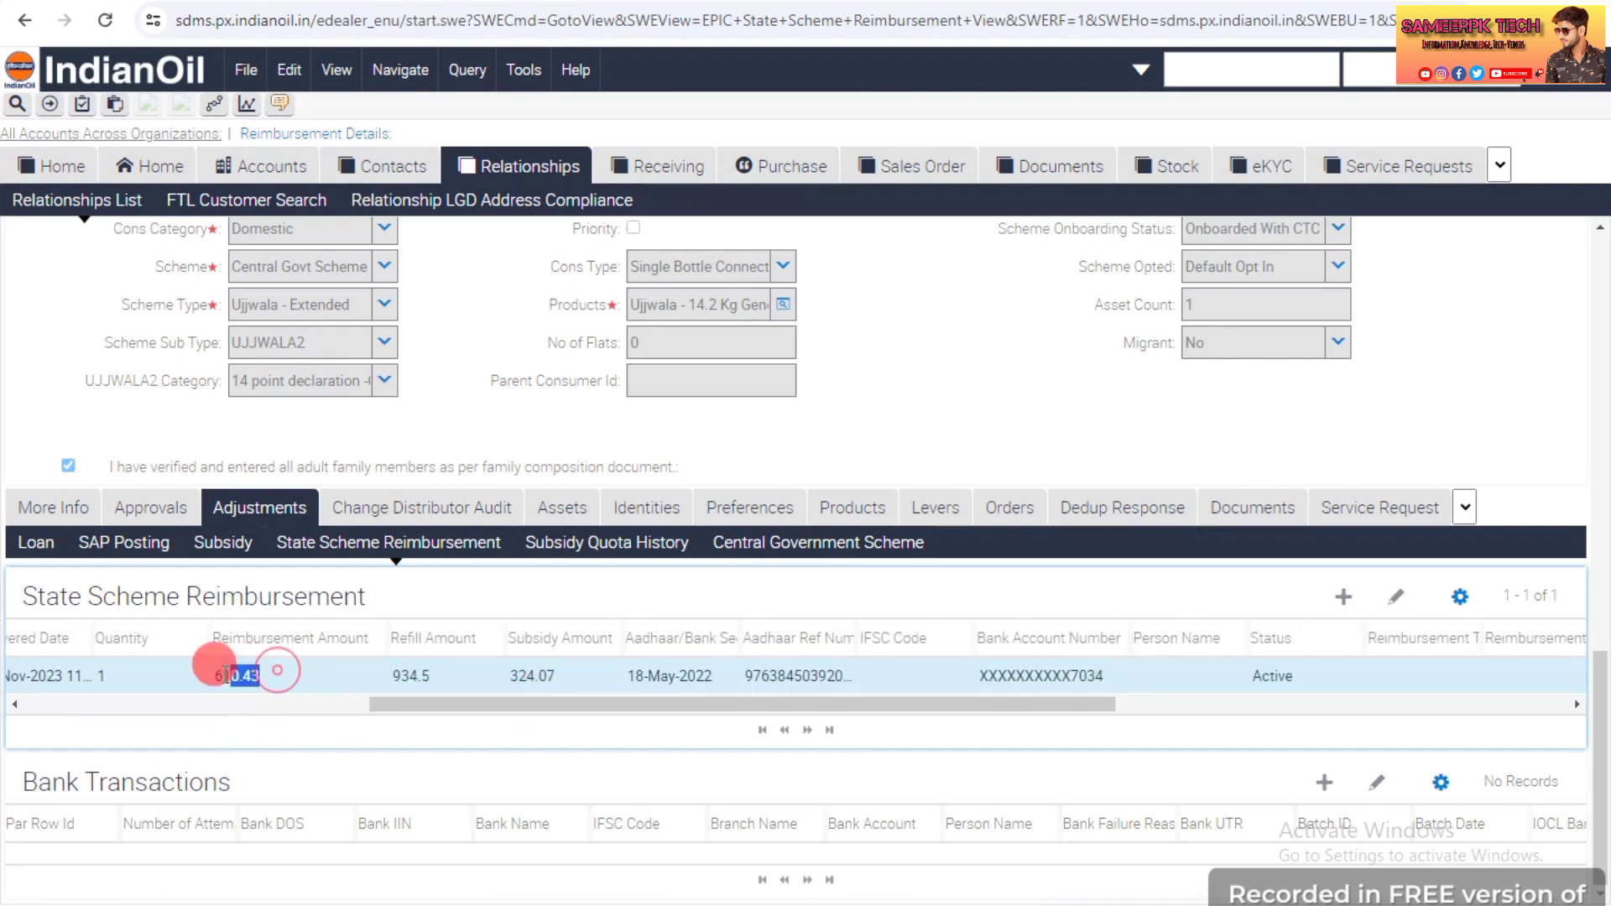
click(317, 675)
click(414, 676)
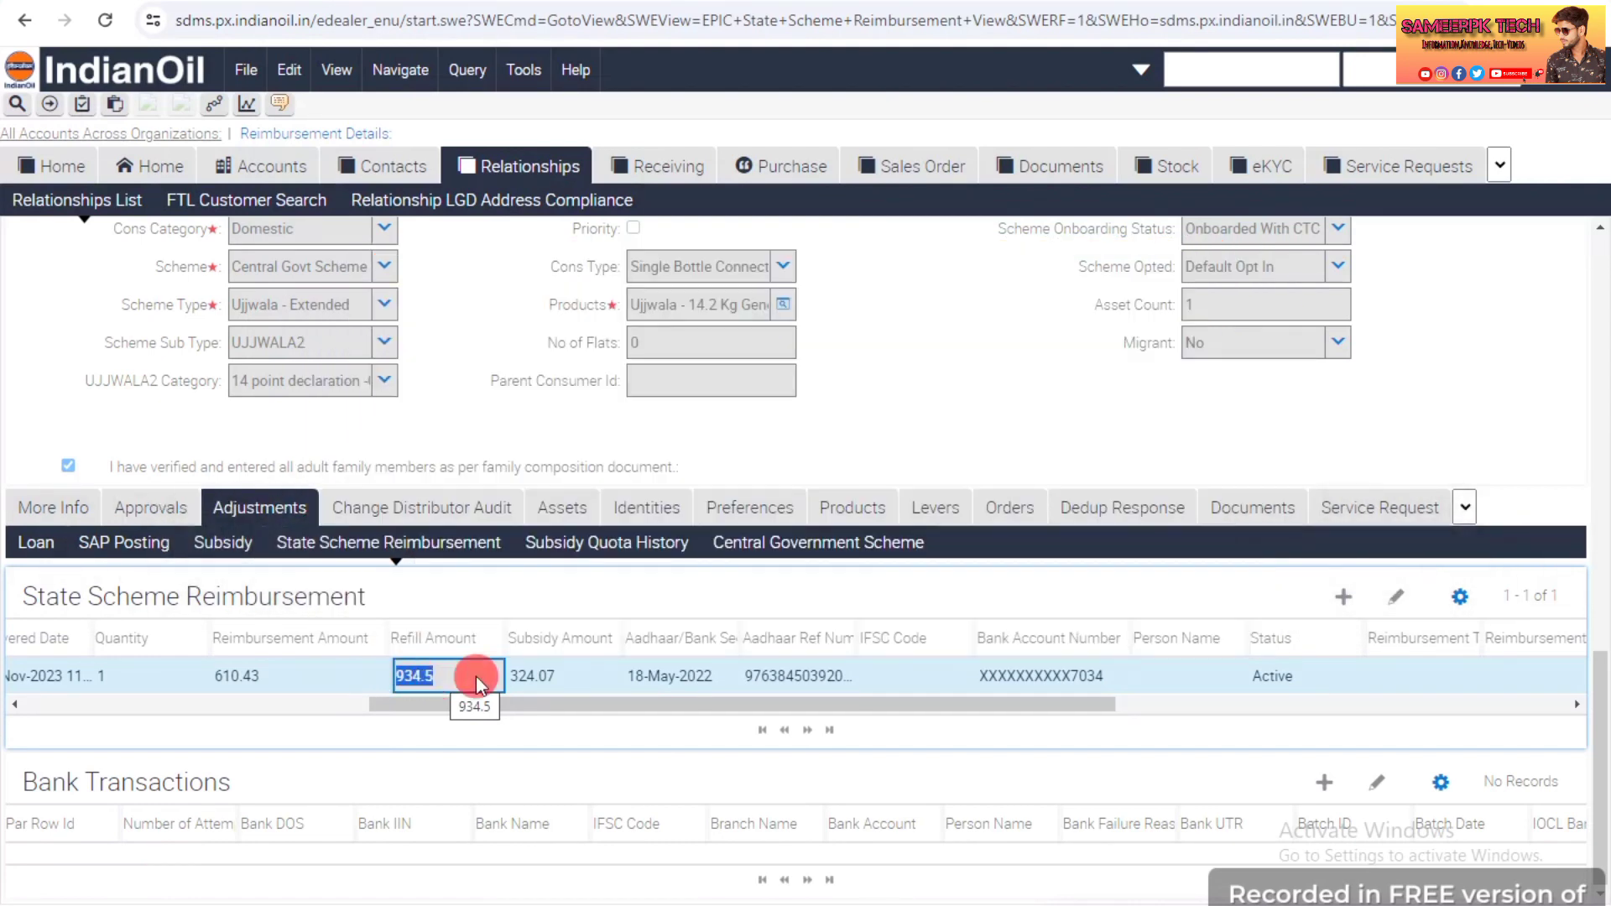
click(510, 676)
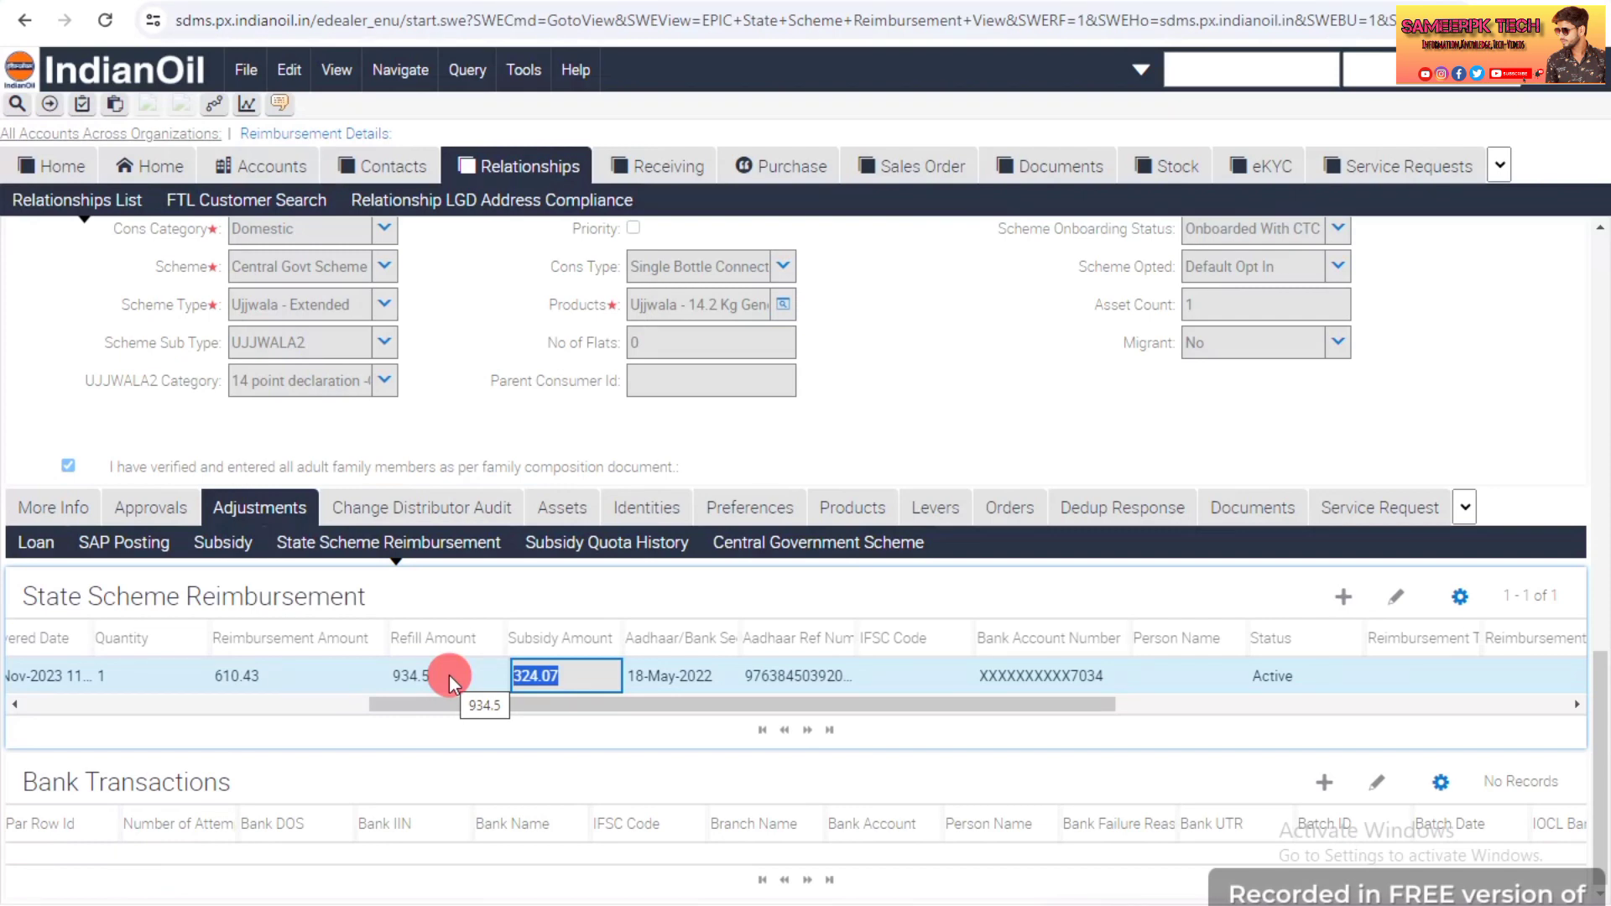
scroll(450, 674, up, 10)
scroll(450, 675, up, 4)
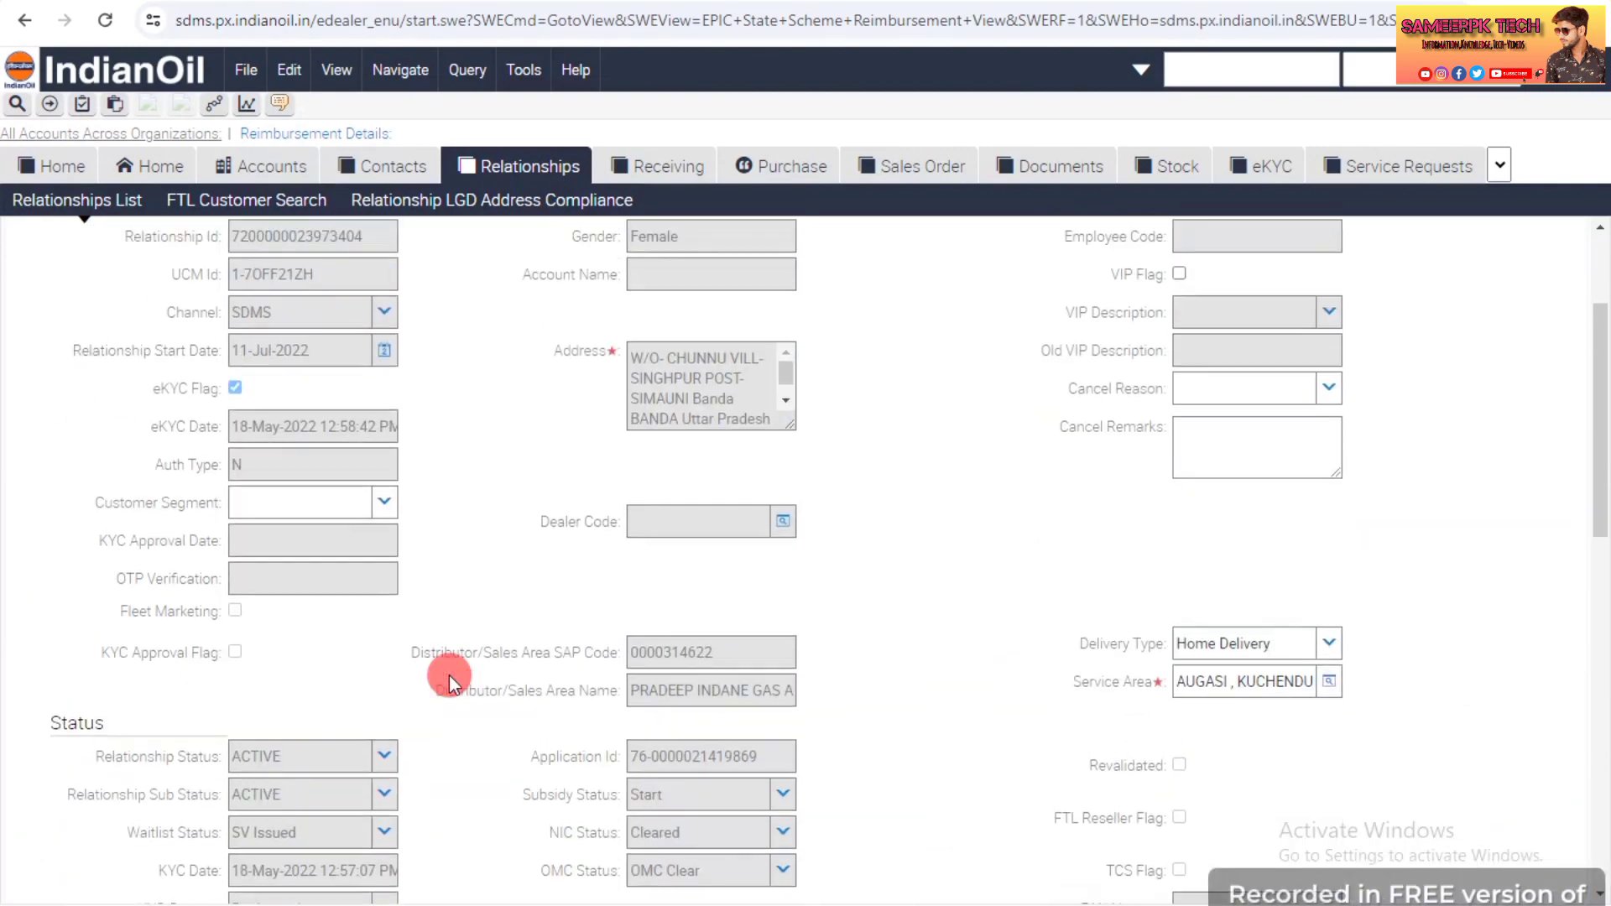
scroll(450, 675, down, 7)
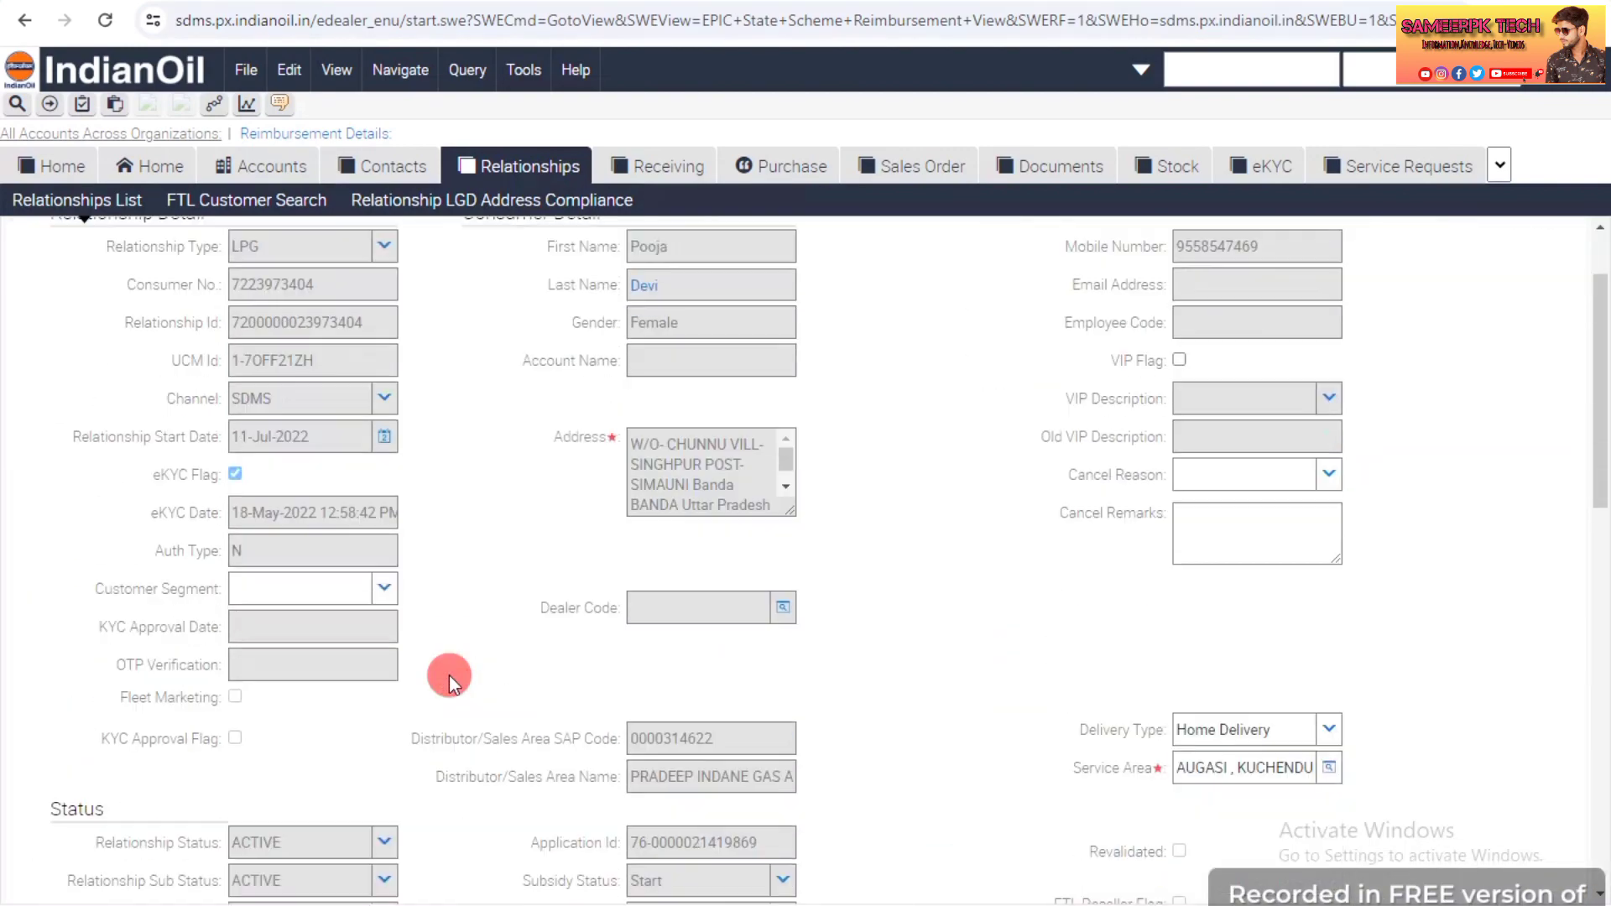
scroll(449, 675, down, 8)
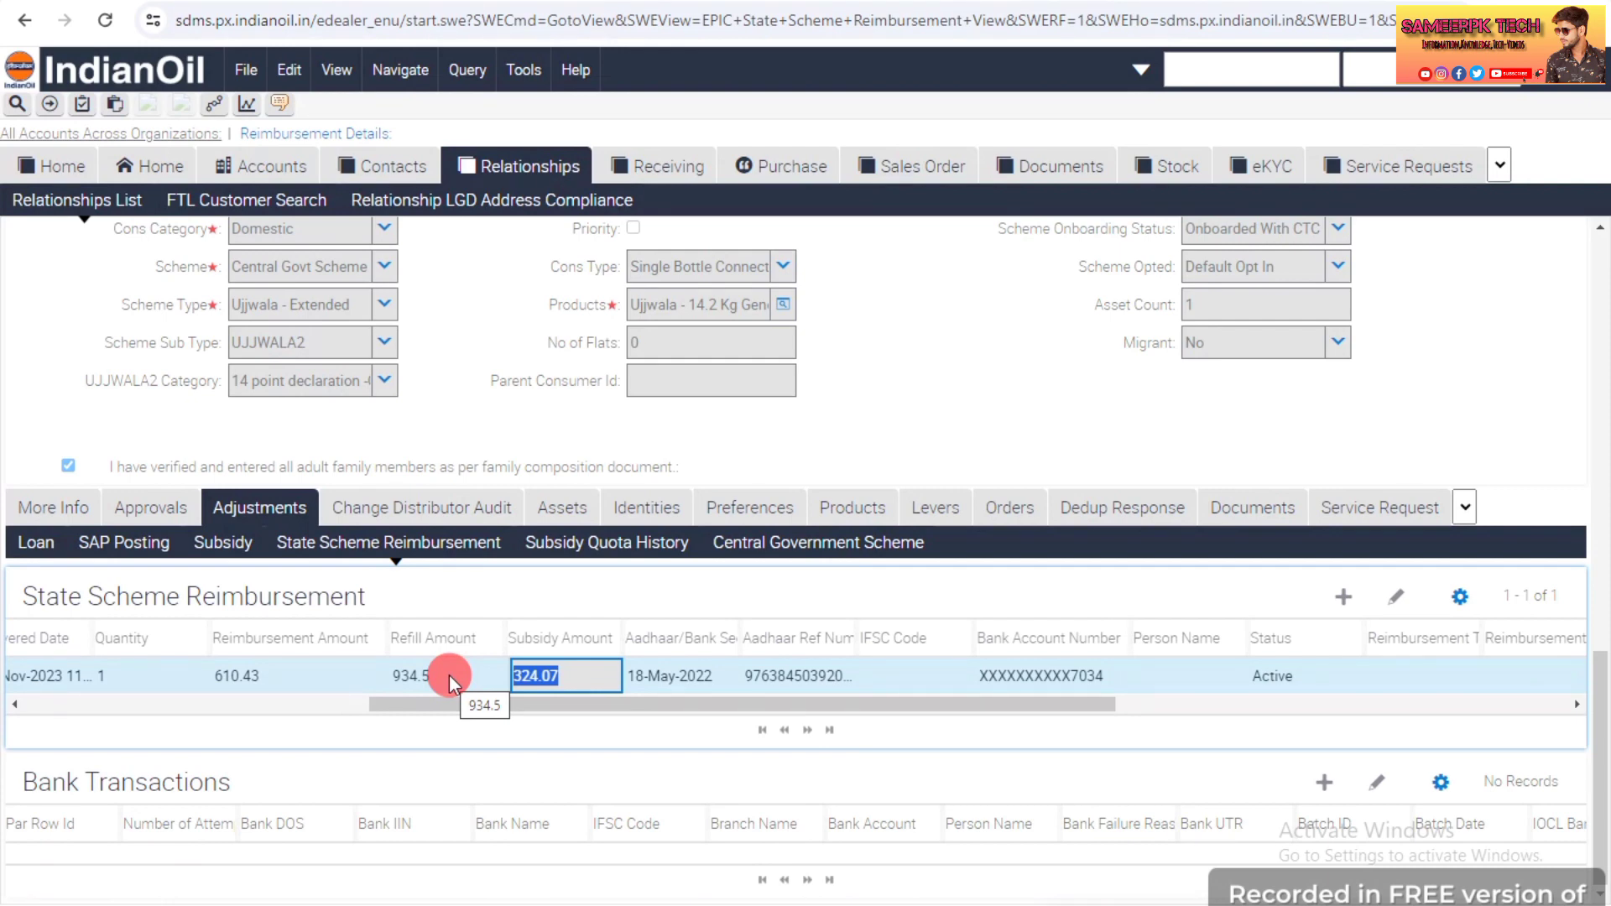
scroll(465, 674, up, 3)
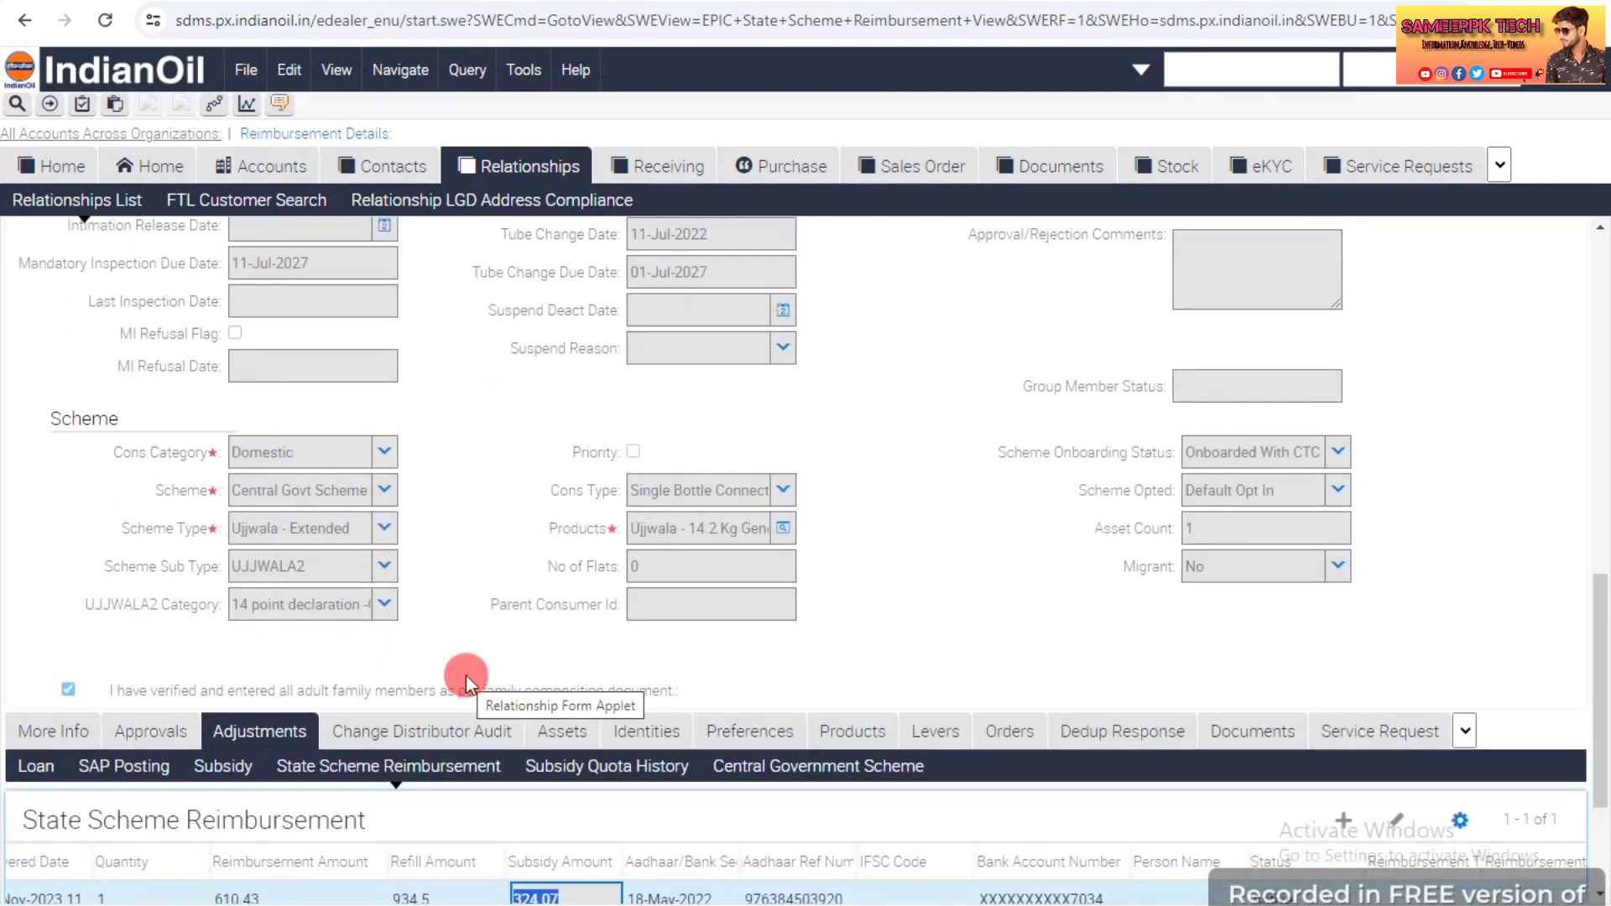
scroll(466, 673, down, 3)
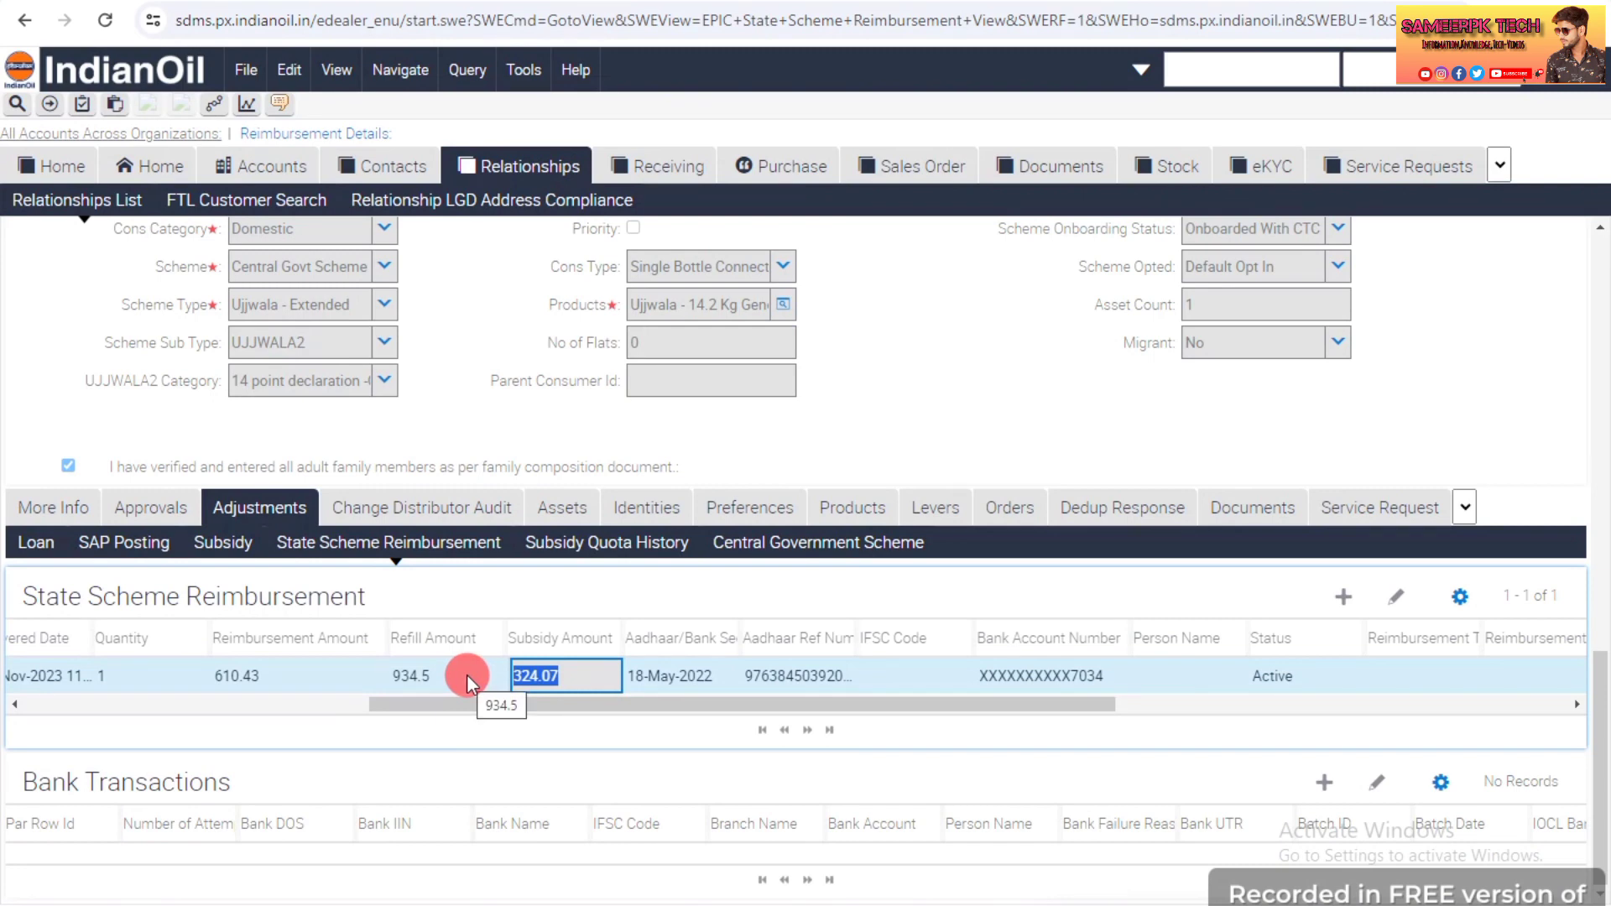
drag(550, 712, 667, 715)
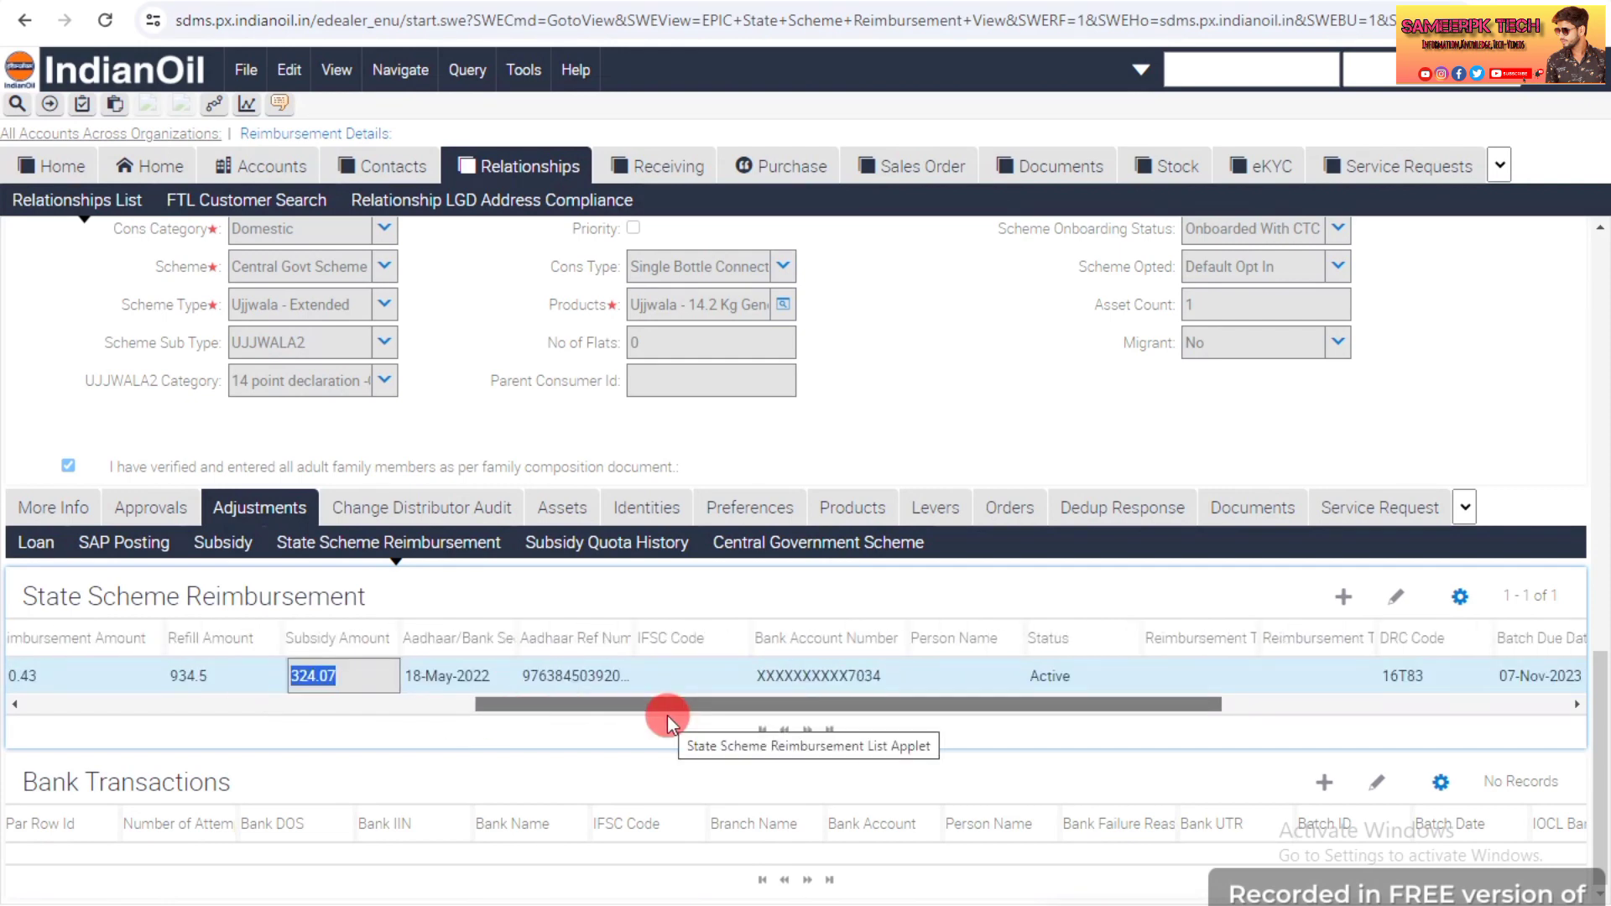